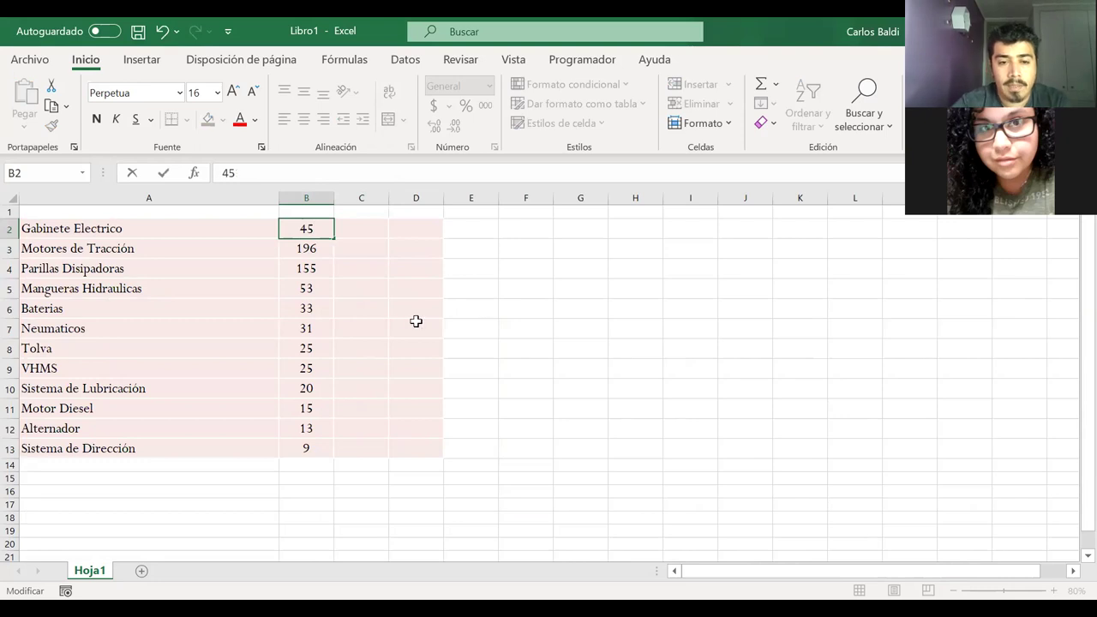
- Change the column B values to 230 for Sistema de Lubricación and 30 for Sistema de Dirección
click(307, 390)
double_click(306, 388)
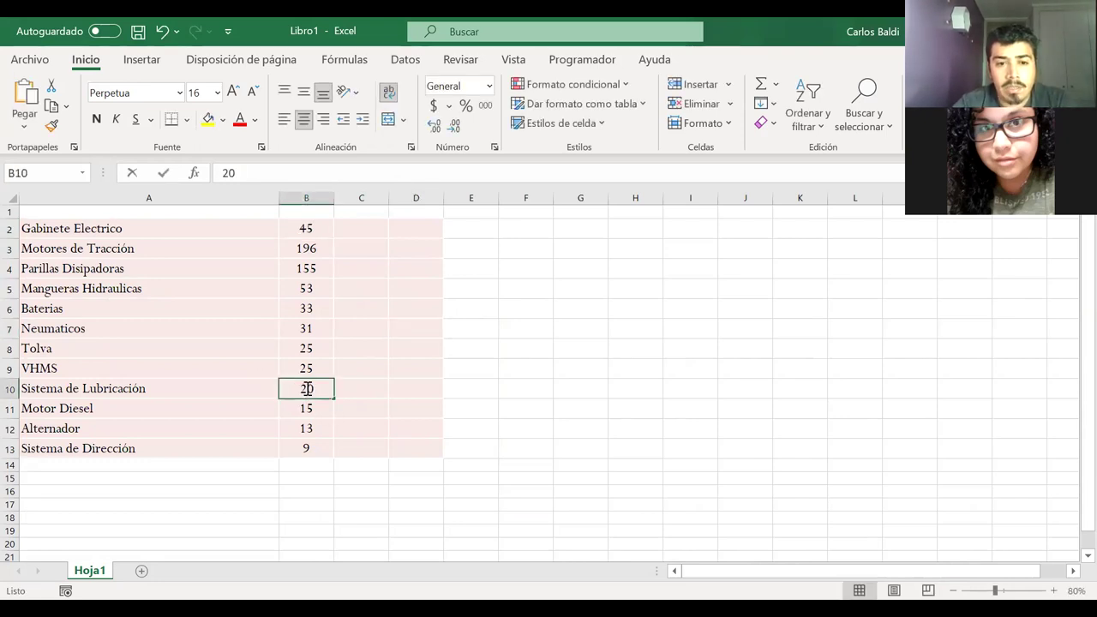
text(3)
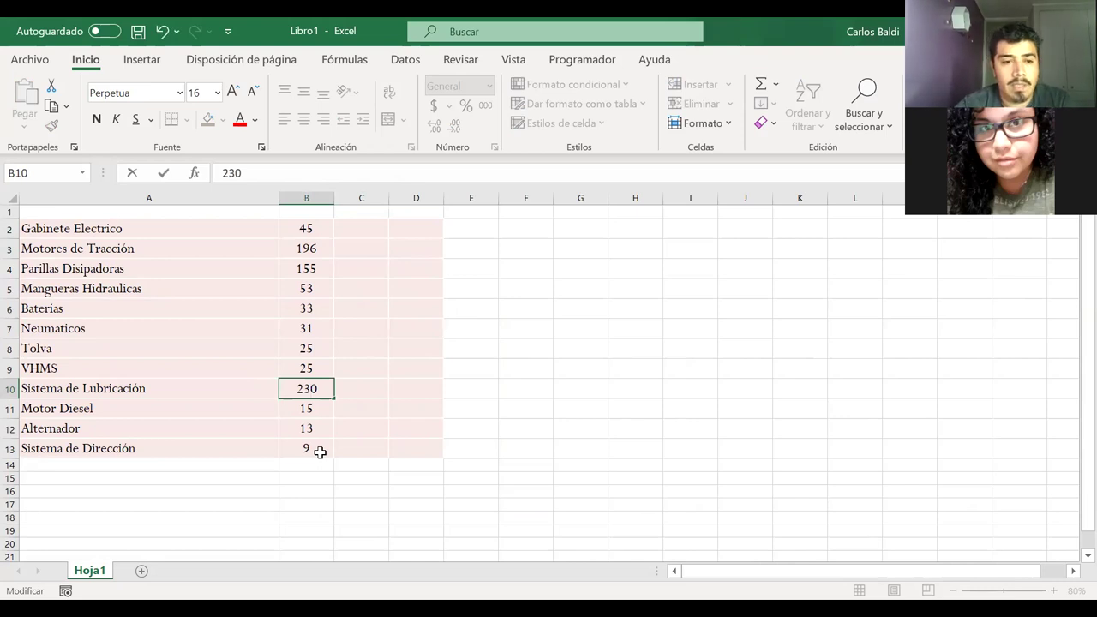
click(320, 452)
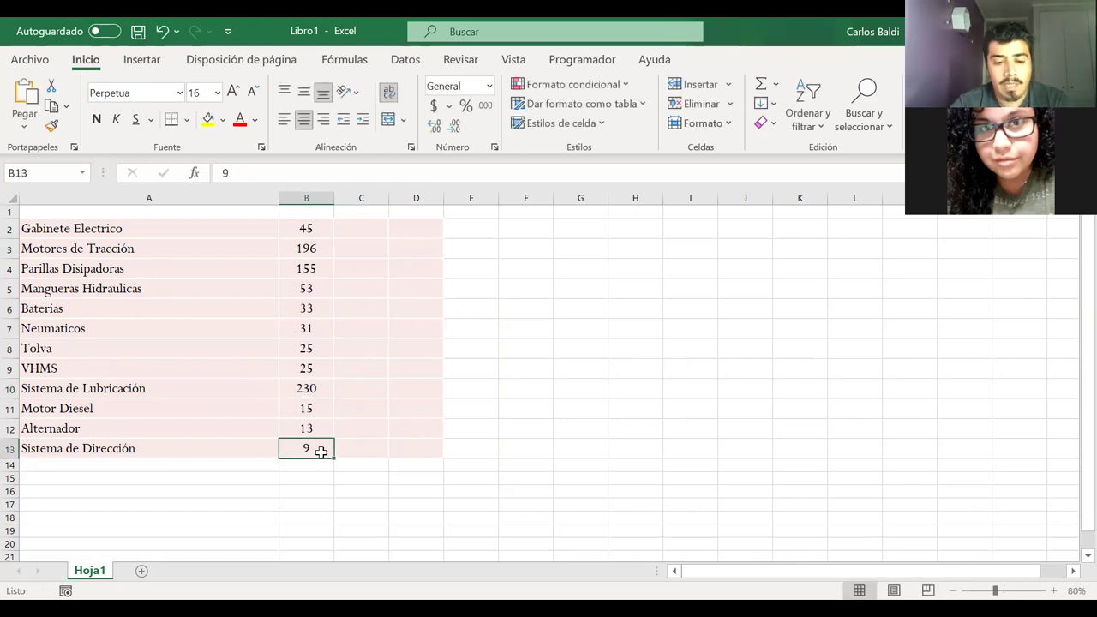
text(30)
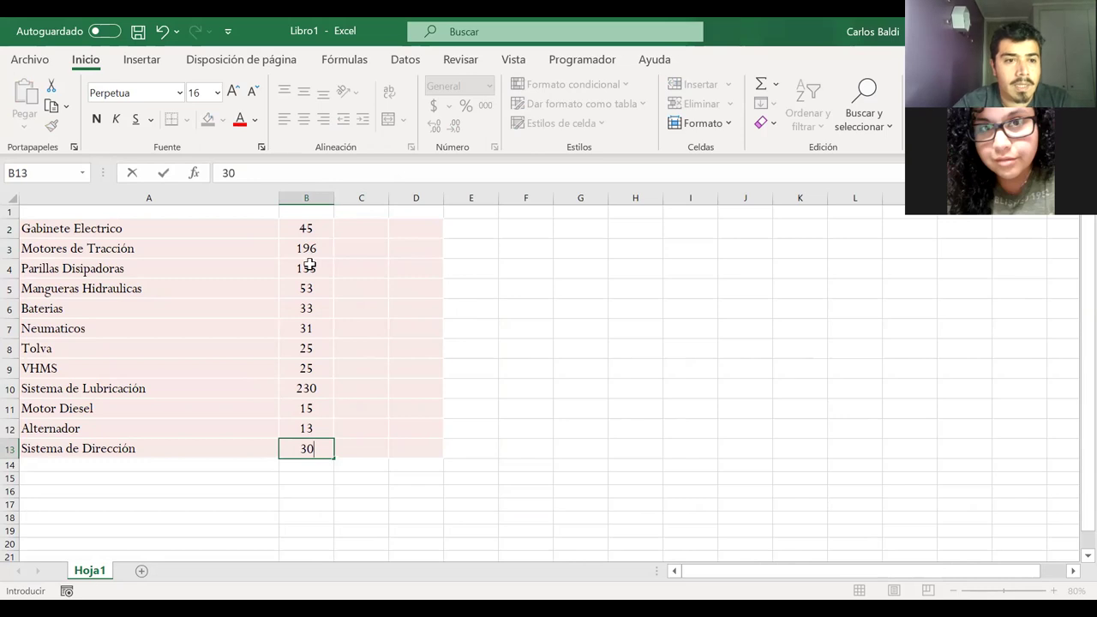
- Change the column B values to 54 for Parillas Disipadoras and 165 for Alternador
click(309, 265)
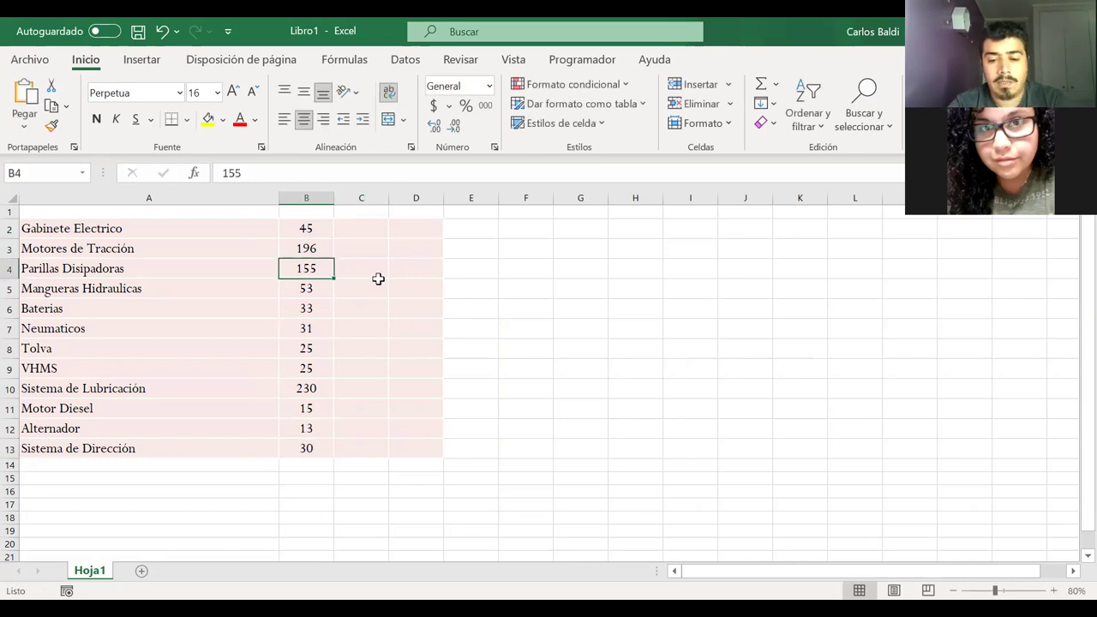
text(54)
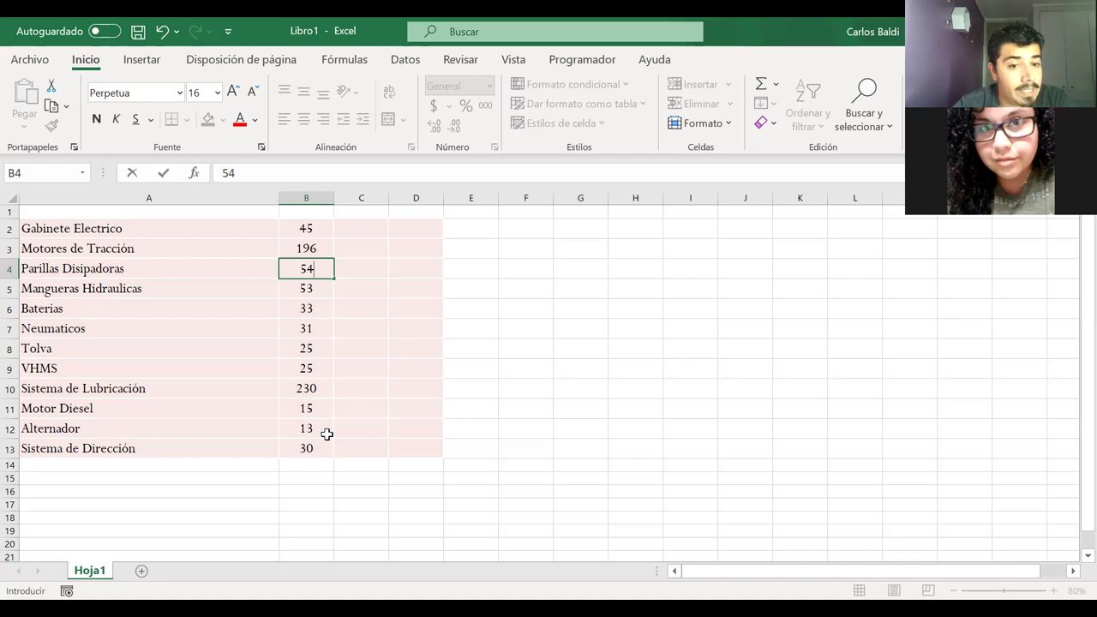
click(324, 431)
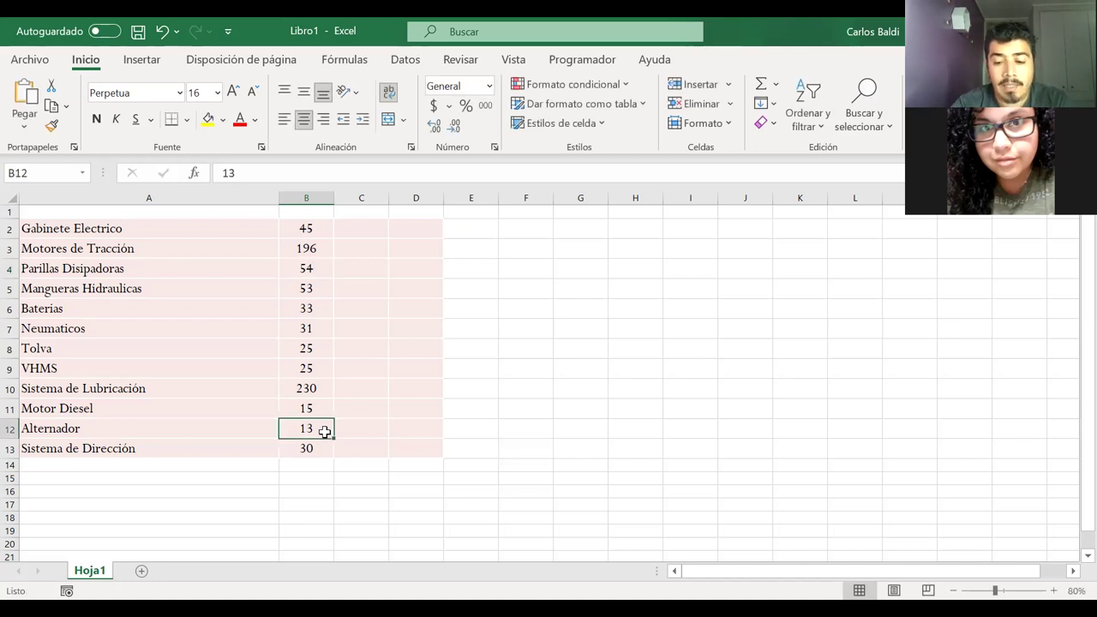
text(165)
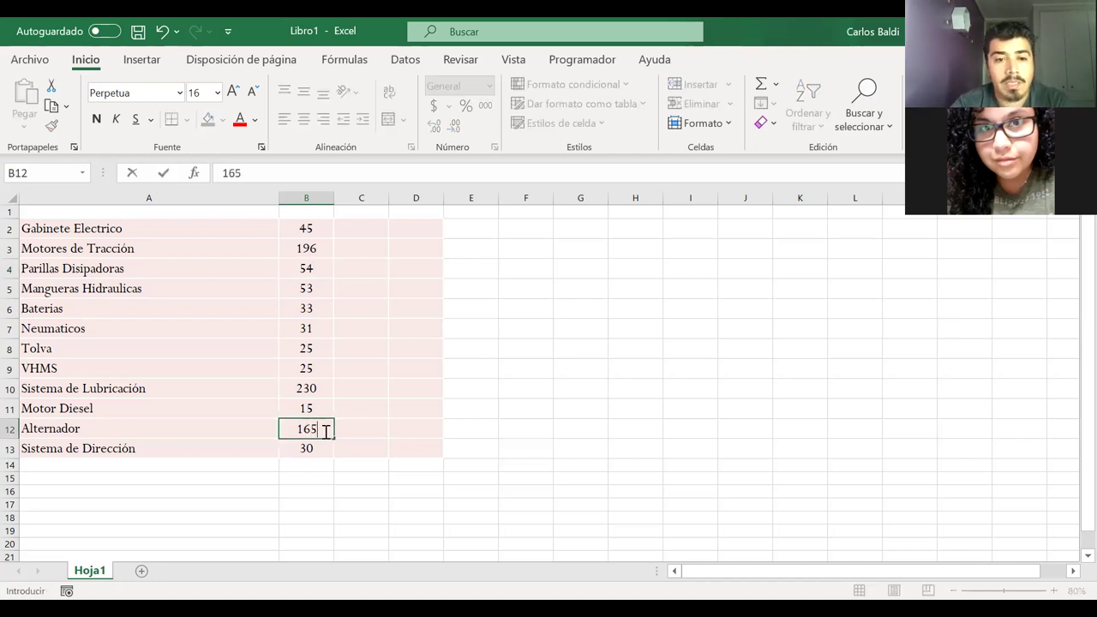
key(Return)
- Change the column B values to 220 for Mangueras Hidraulicas and 63 for Motores de Tracción
click(309, 290)
text(200)
key(BackSpace)
key(BackSpace)
text(20)
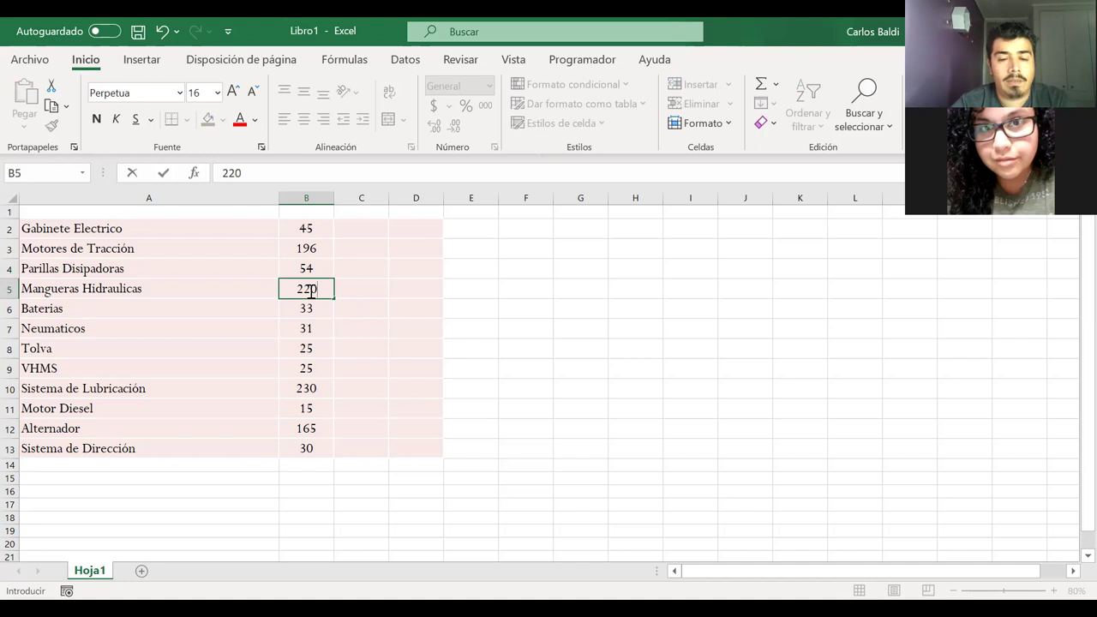
key(Return)
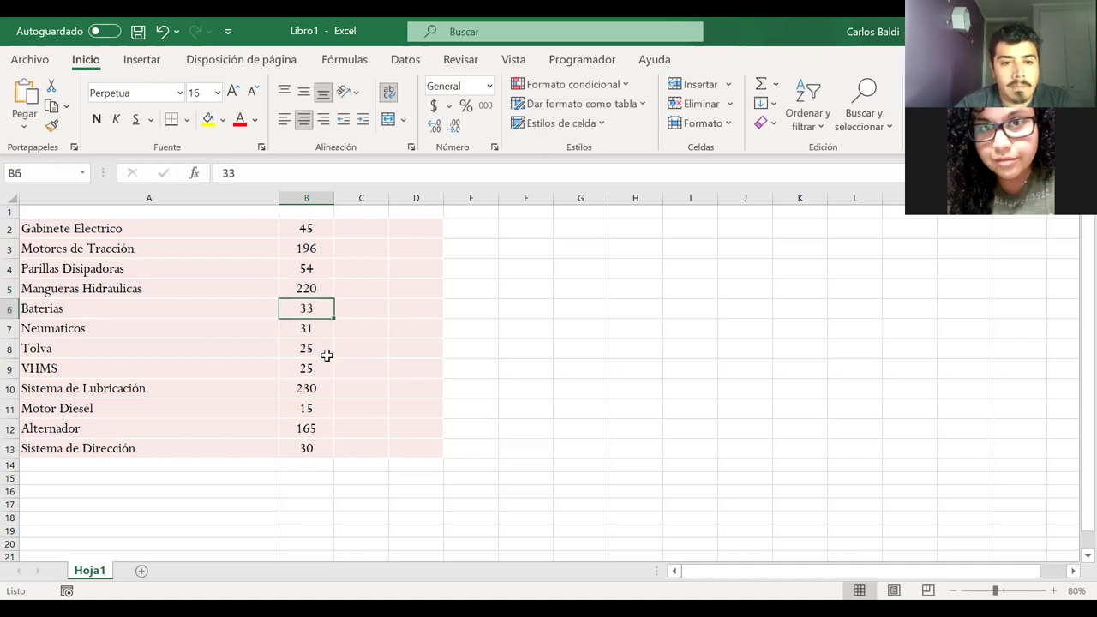
click(310, 250)
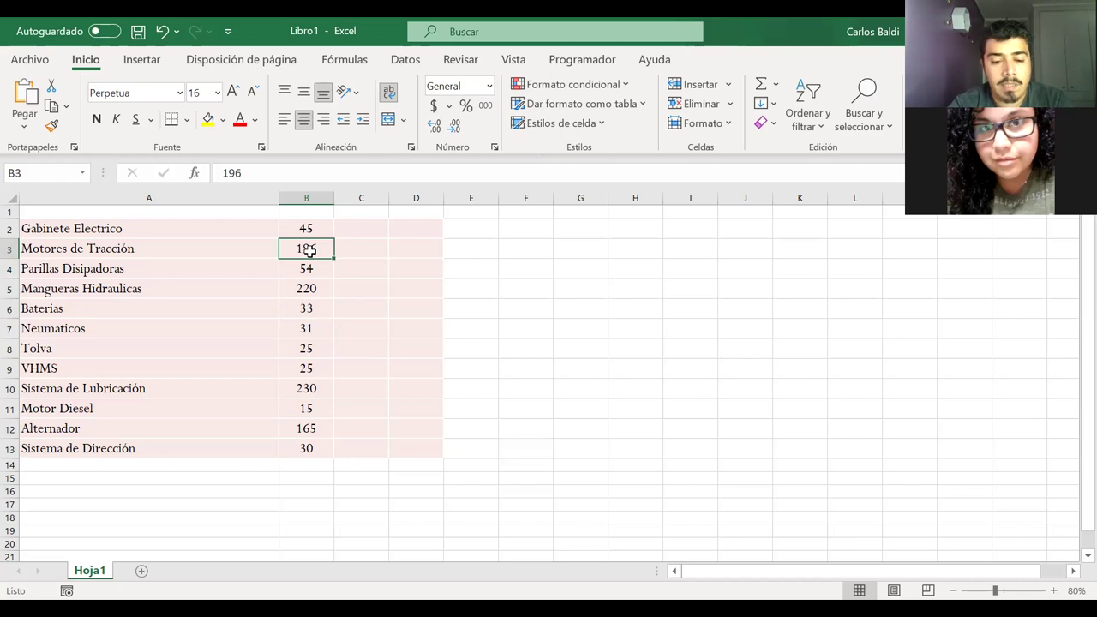
text(63)
key(Return)
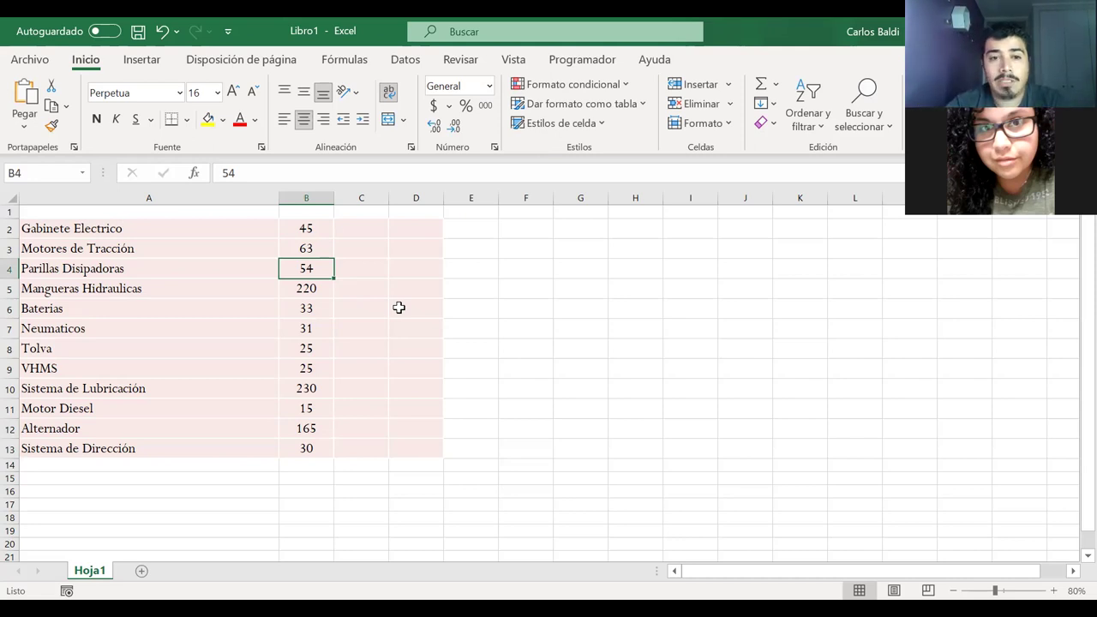
- Sort the values in B2:B13 from largest to smallest, expanding the selection so the component names in column A move with them
click(540, 268)
drag(319, 228, 309, 448)
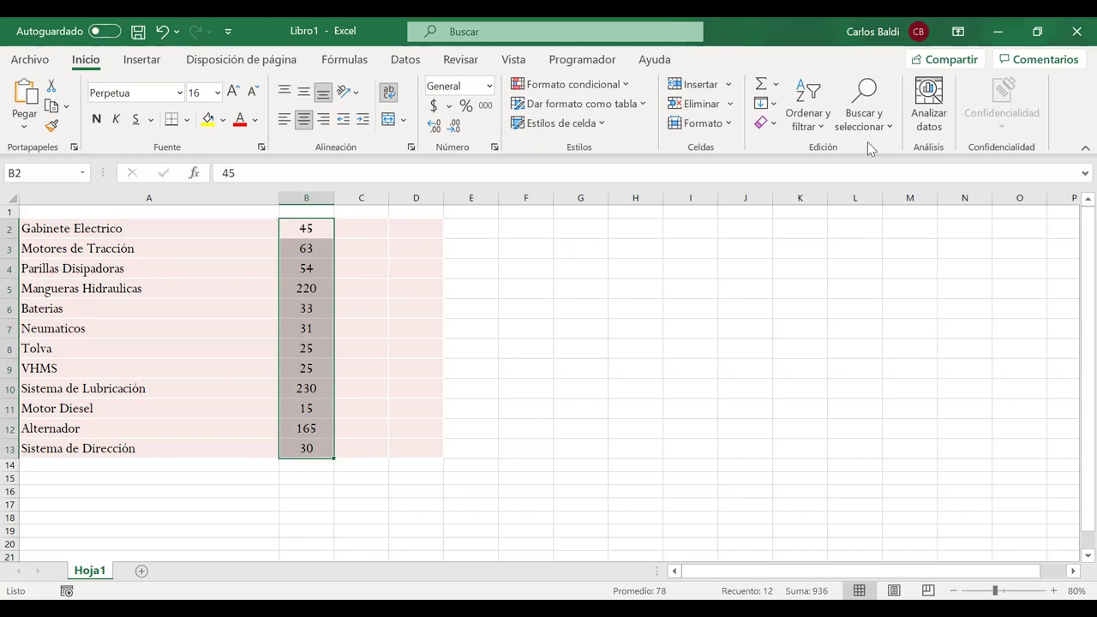
click(817, 124)
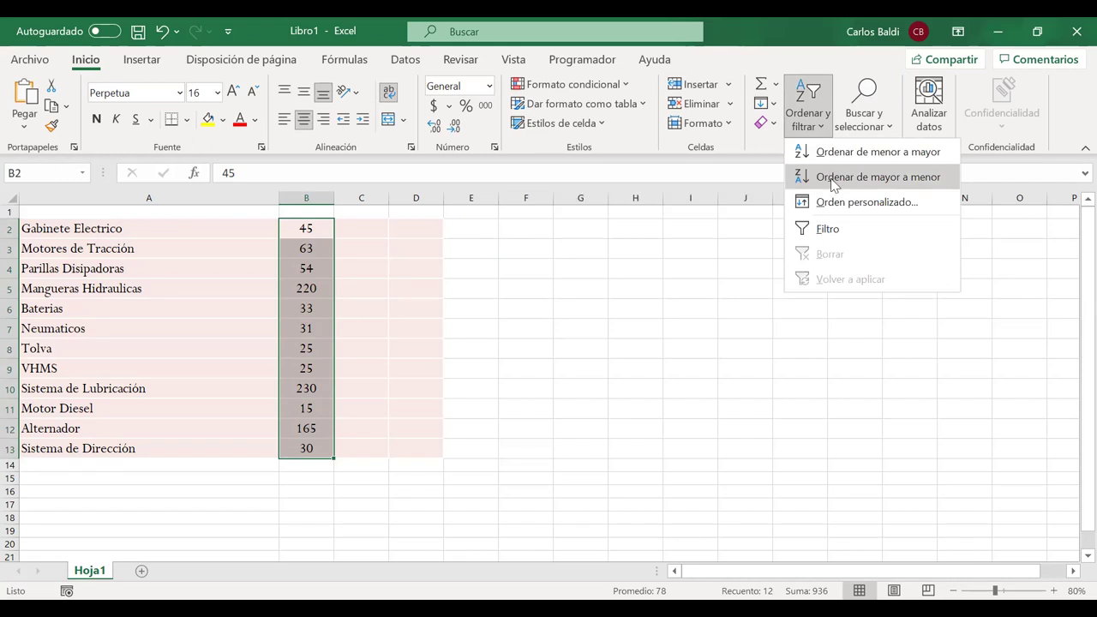
click(833, 180)
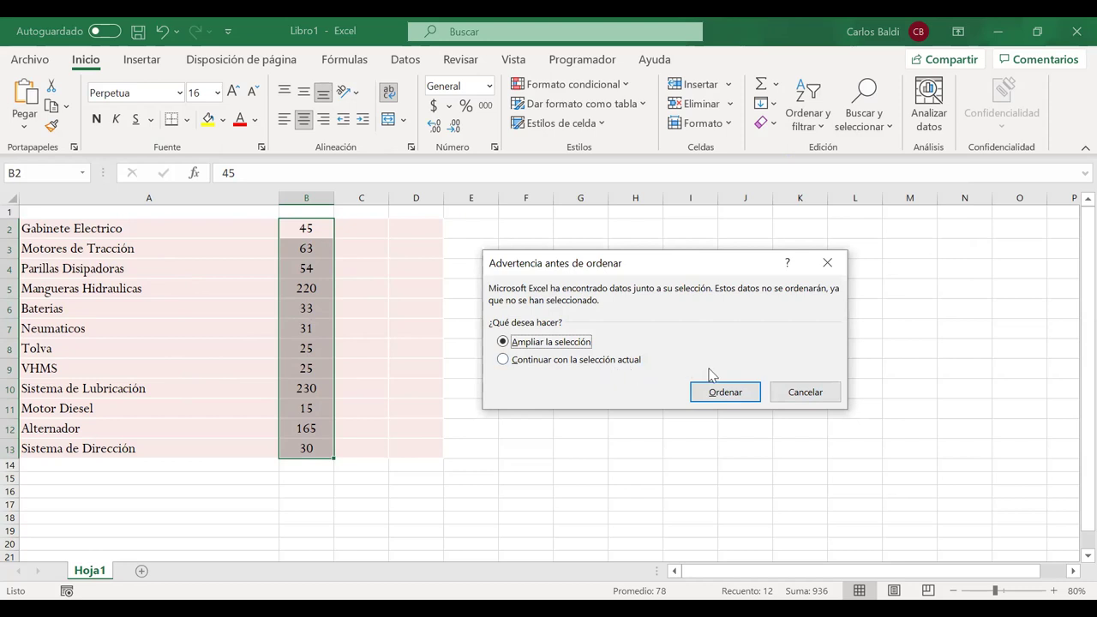
click(721, 395)
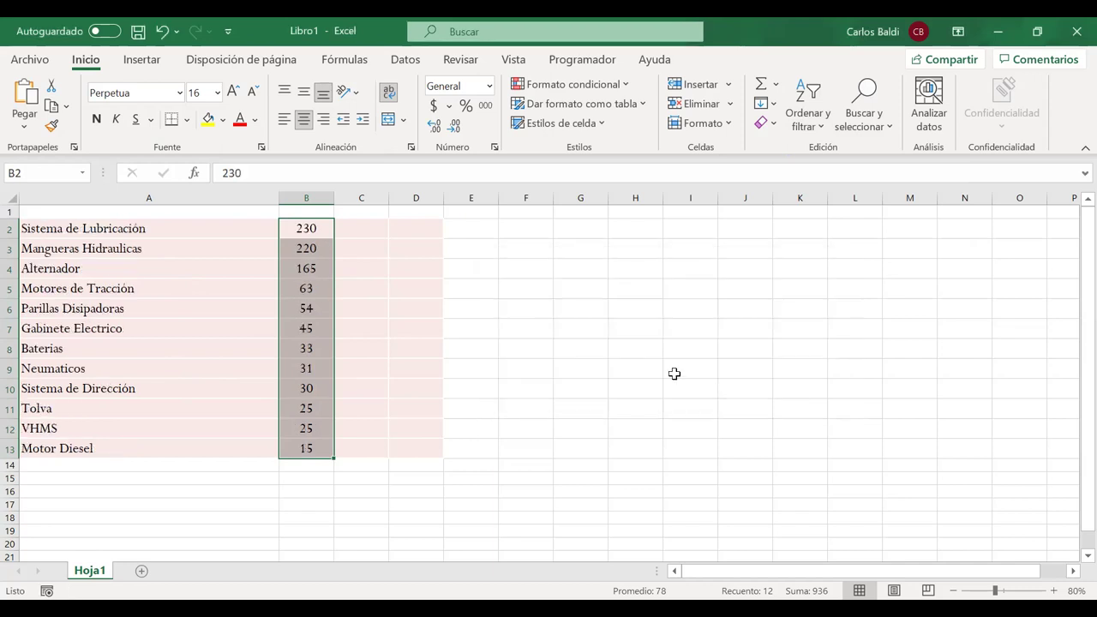
drag(140, 228, 314, 445)
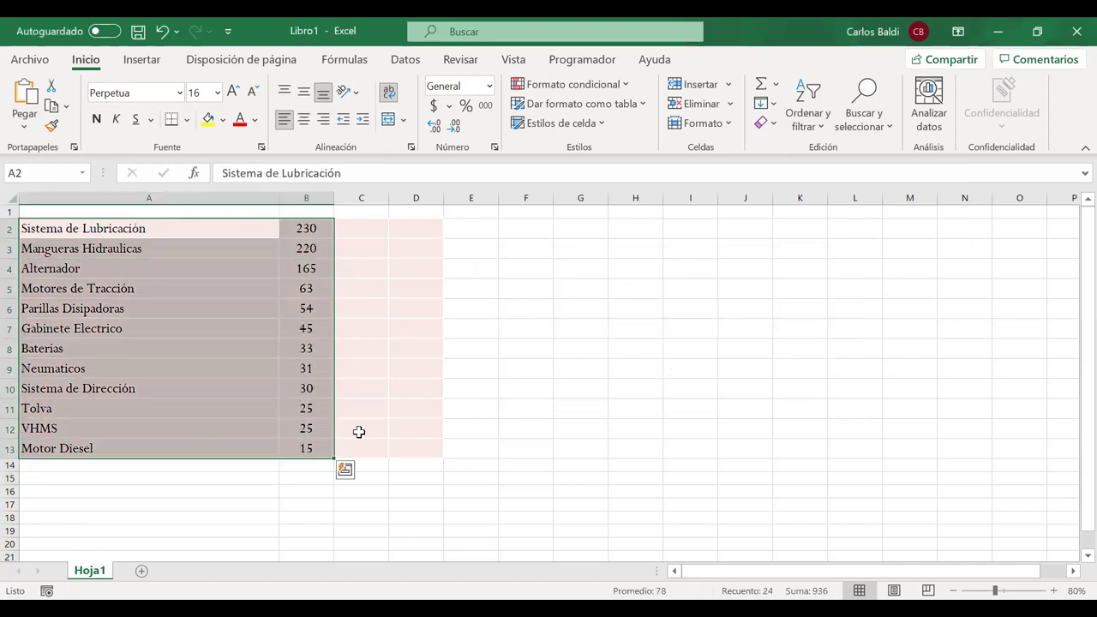
- Enter the formula =SUMA(B2:B14) in cell B14 below the values and dismiss the circular-reference warning
click(310, 466)
text(=)
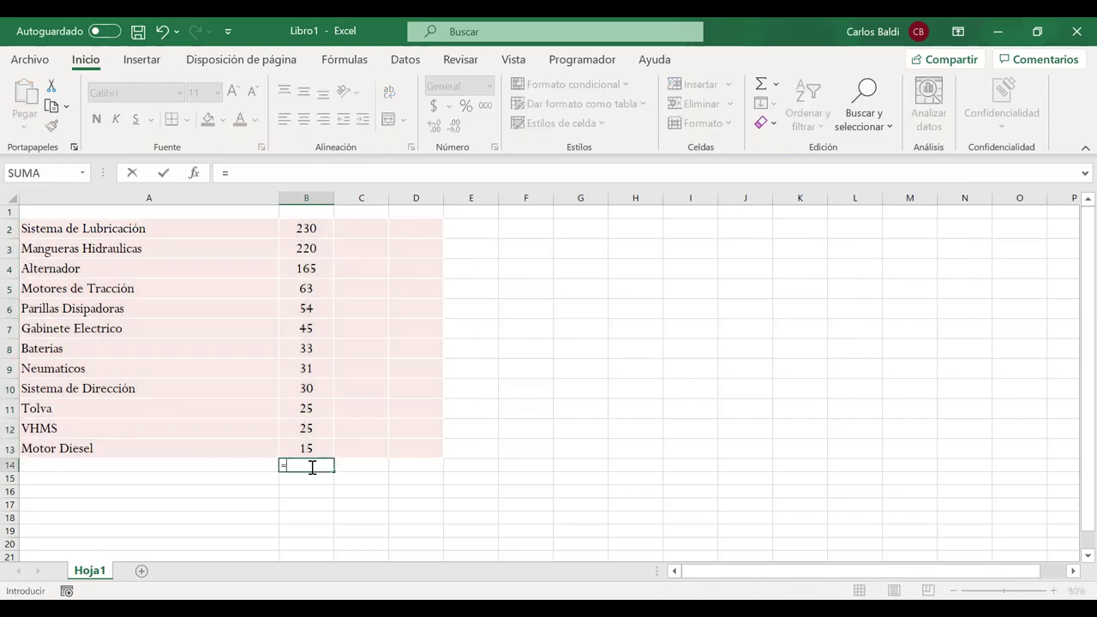
text(suma()
click(295, 226)
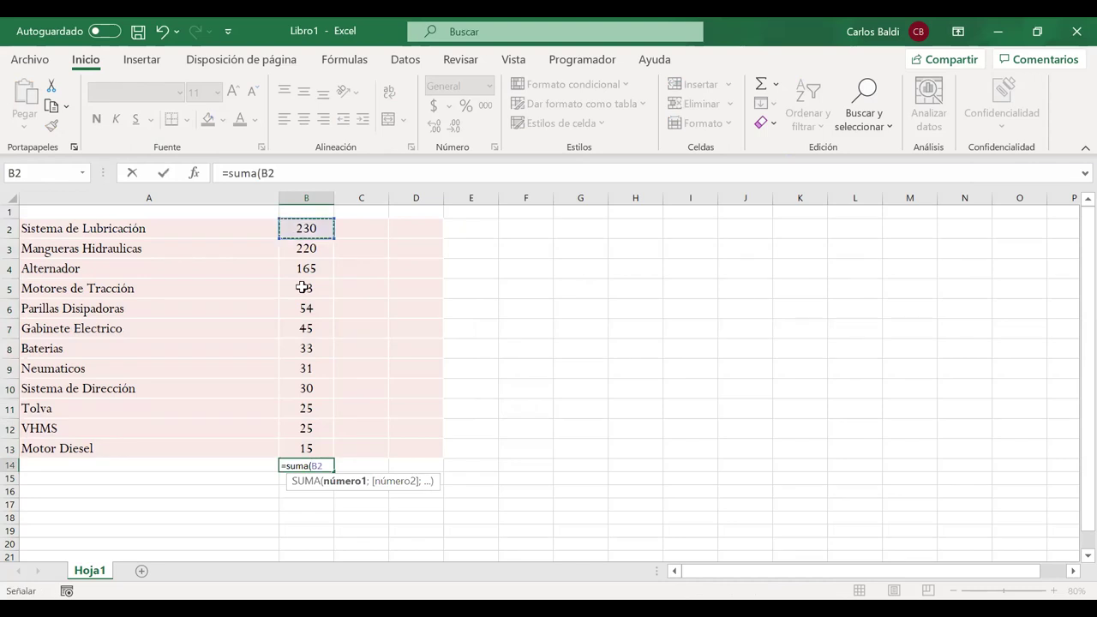
shift+click(300, 467)
text())
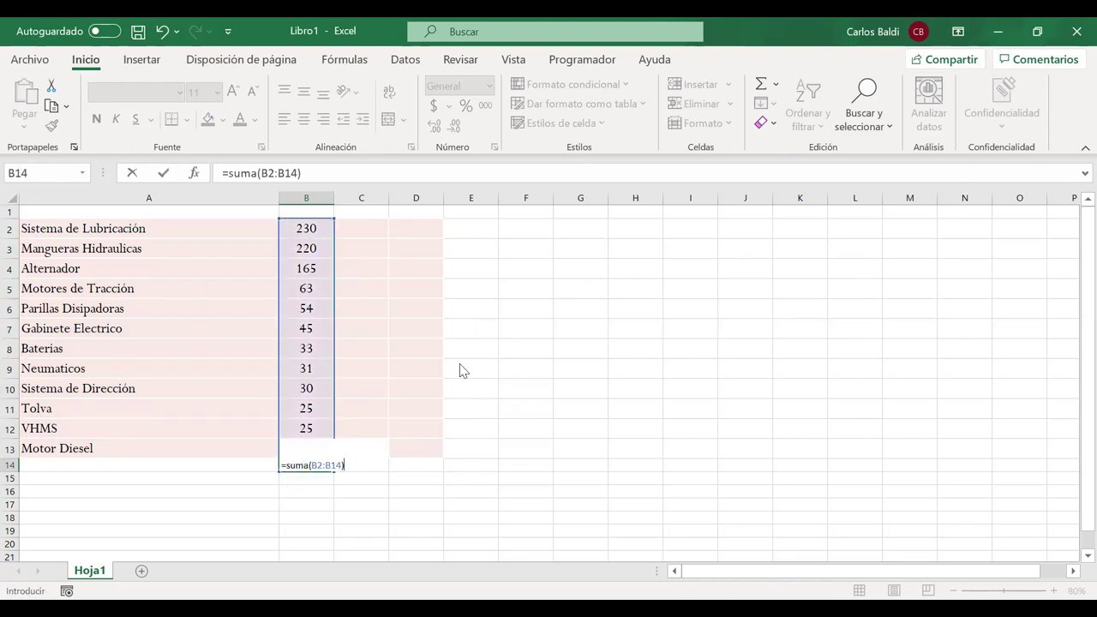
key(Return)
click(516, 377)
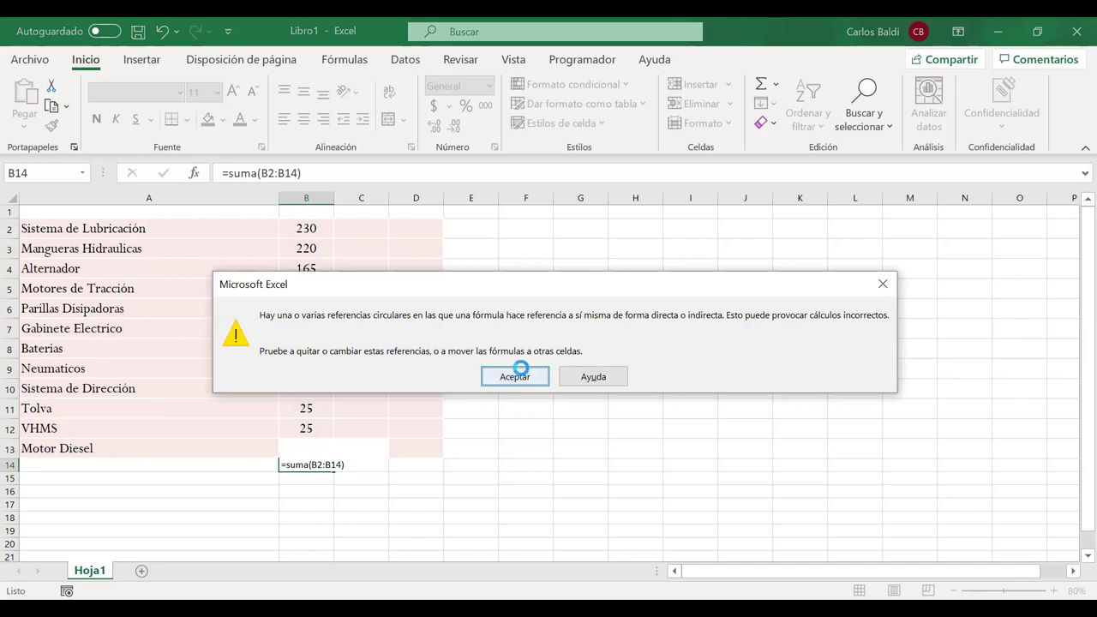
double_click(313, 465)
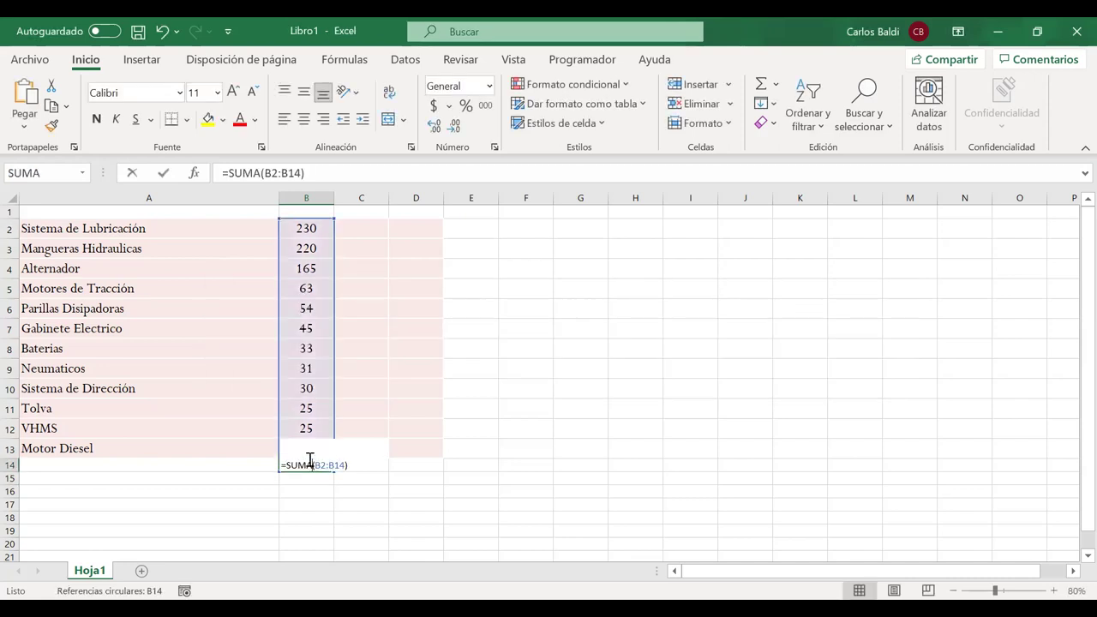
click(473, 423)
- Move the sum formula from B14 to B15 and correct it to =SUMA(B2:B13)
click(324, 465)
drag(324, 478, 321, 490)
double_click(319, 480)
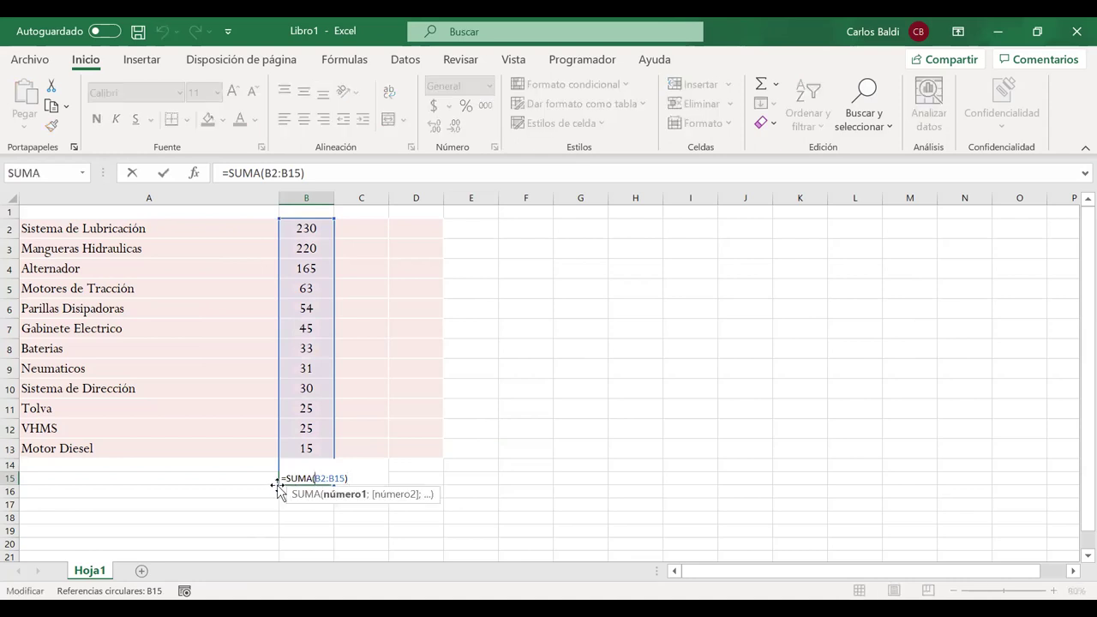
drag(273, 448, 287, 422)
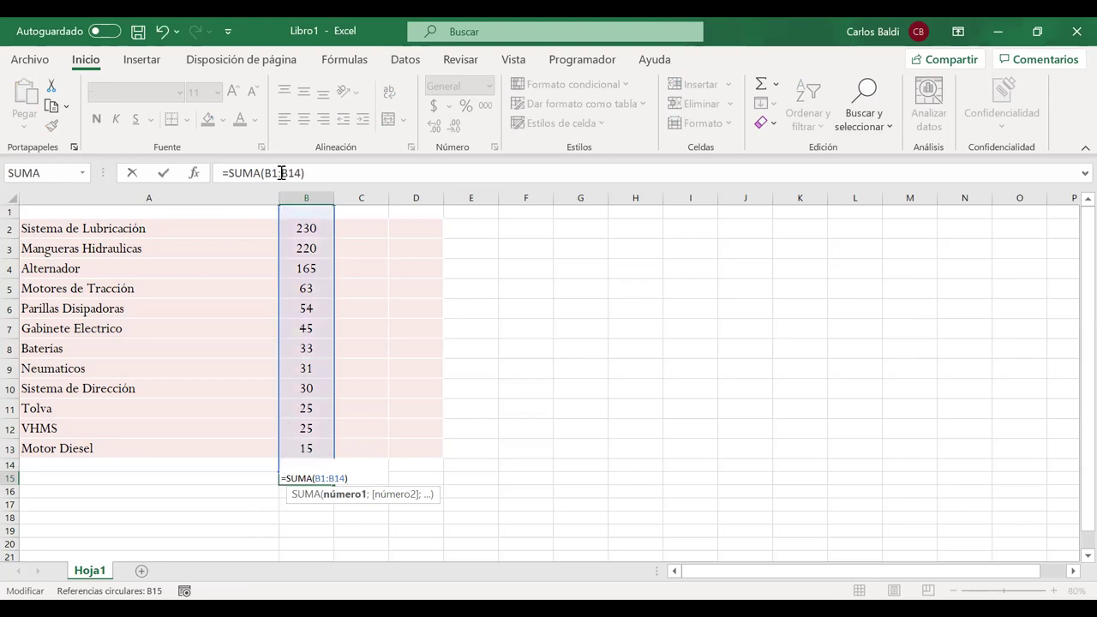
click(294, 224)
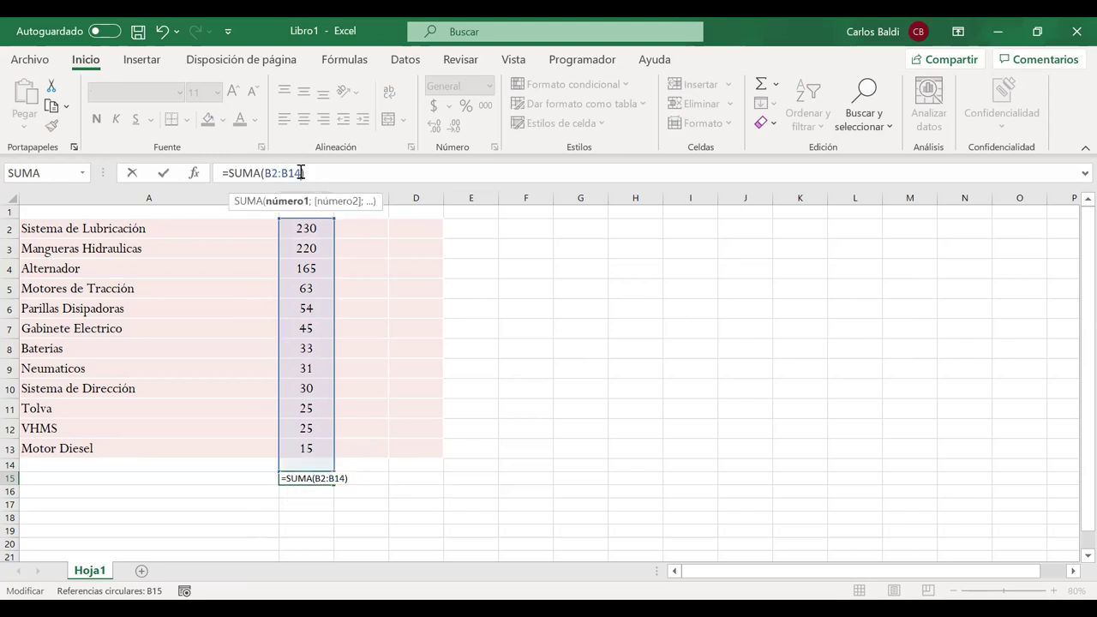
key(BackSpace)
text(3)
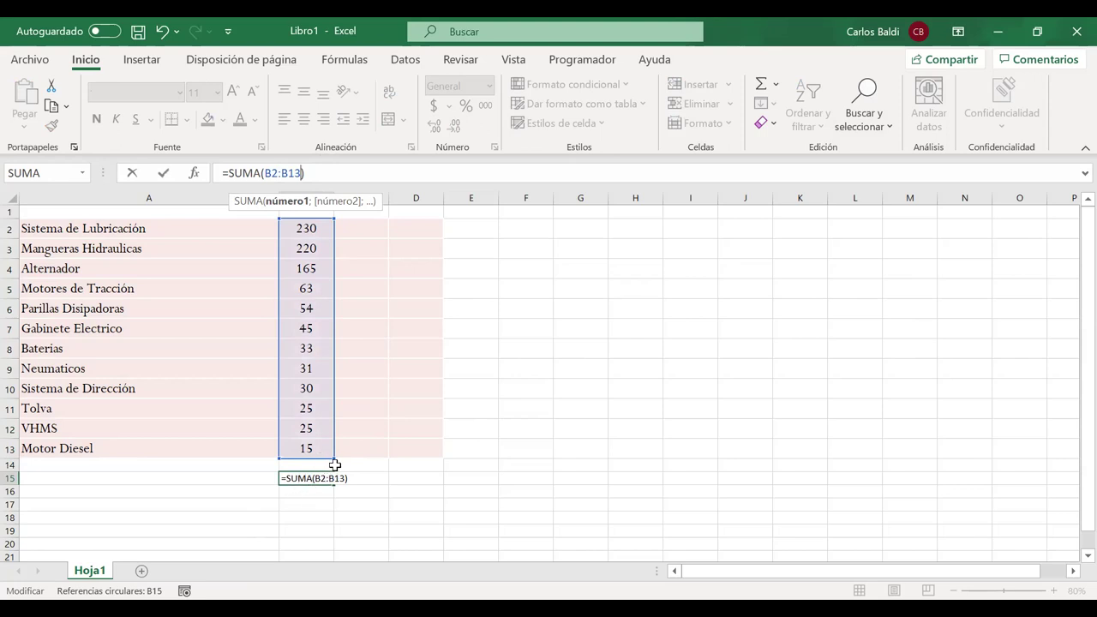
key(Return)
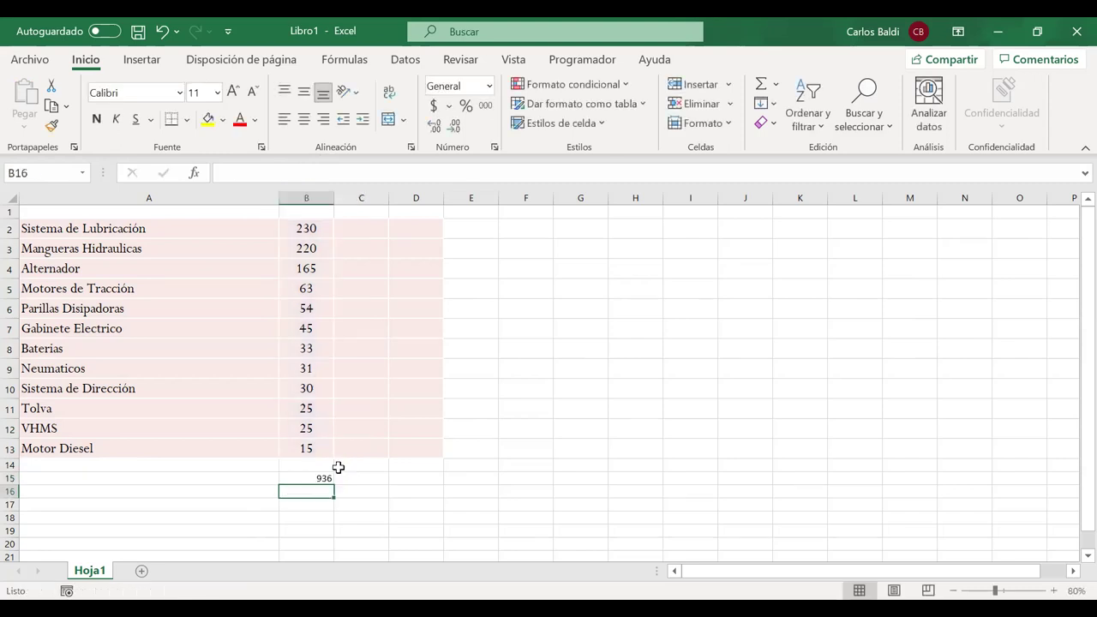
click(319, 478)
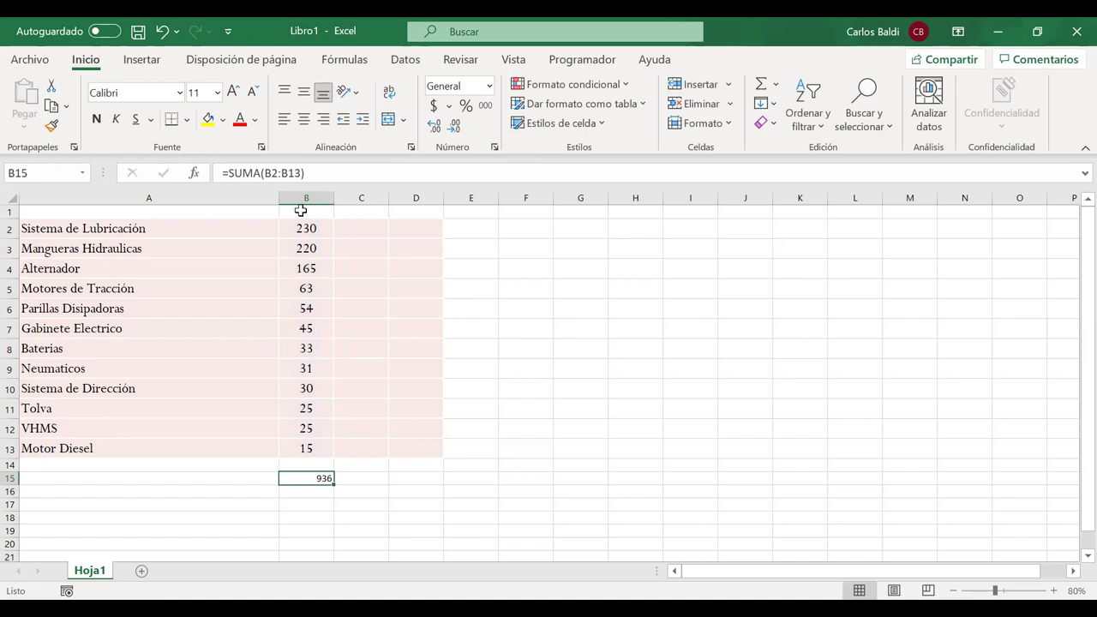
text(N de)
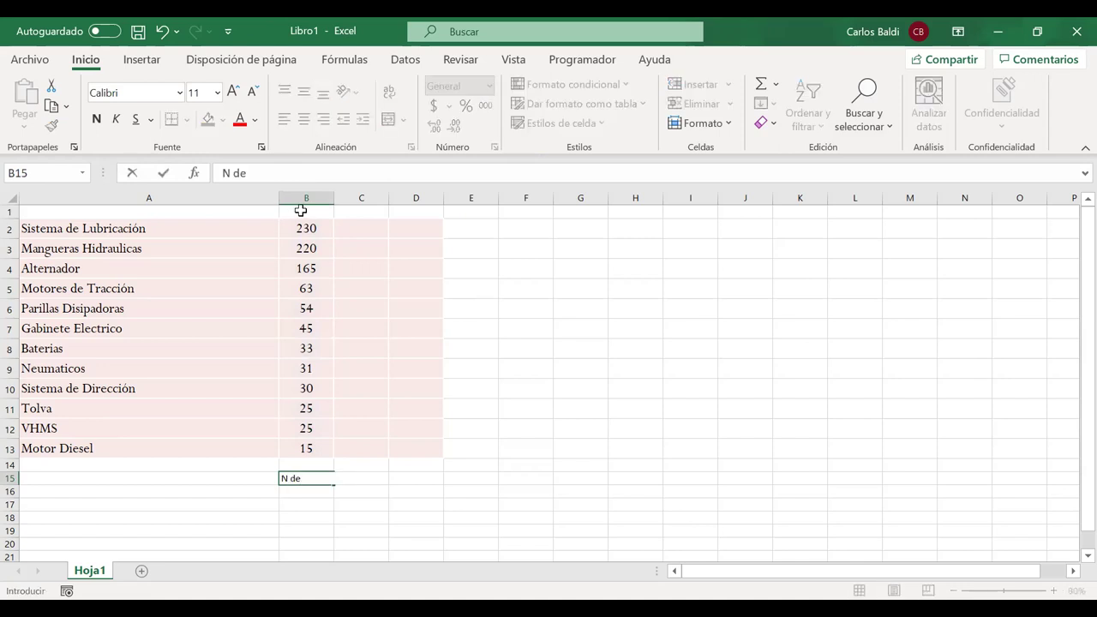
key(ctrl+z)
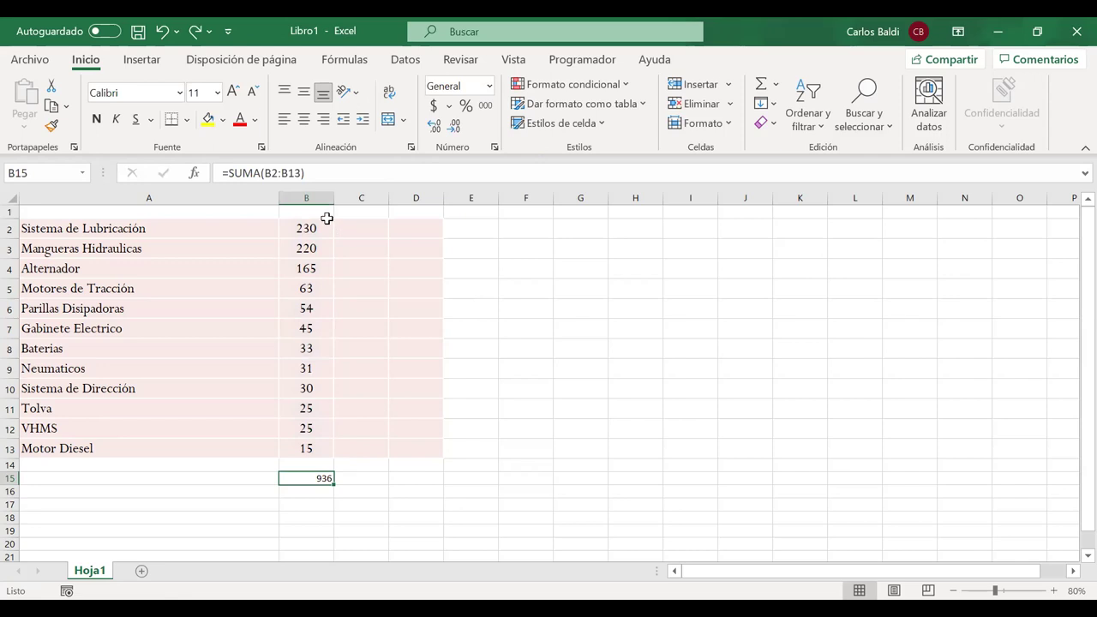
- Add the column headers "N° Falla" in B1 and "Porcentaje" in C1
click(318, 209)
text(N° Falla)
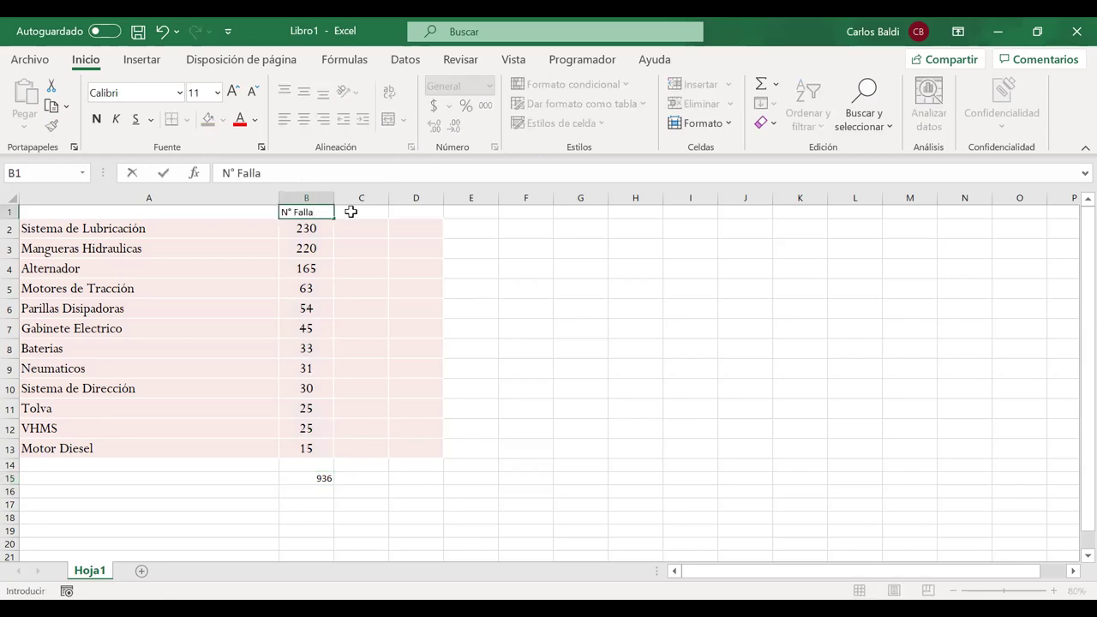
click(351, 211)
text(Per)
text(orcenat)
key(BackSpace)
key(BackSpace)
key(BackSpace)
text(ntaje)
- Calculate the Sistema de Lubricación share in C2 with =B2/B15 and format the cell as a percentage
click(369, 228)
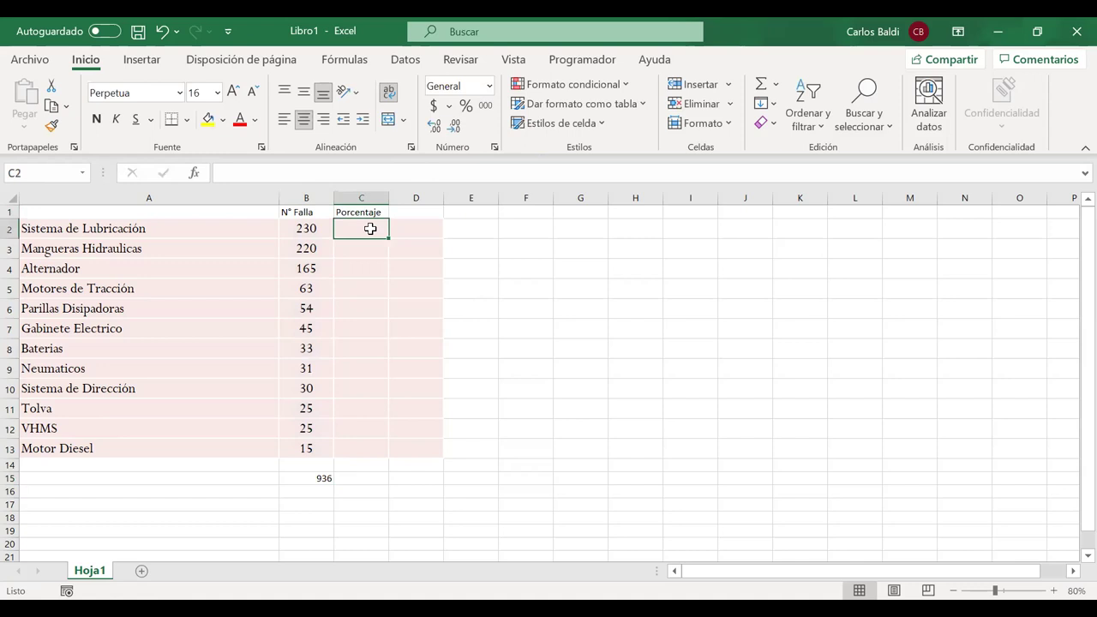
text(=)
click(320, 228)
text(/)
click(323, 477)
key(Return)
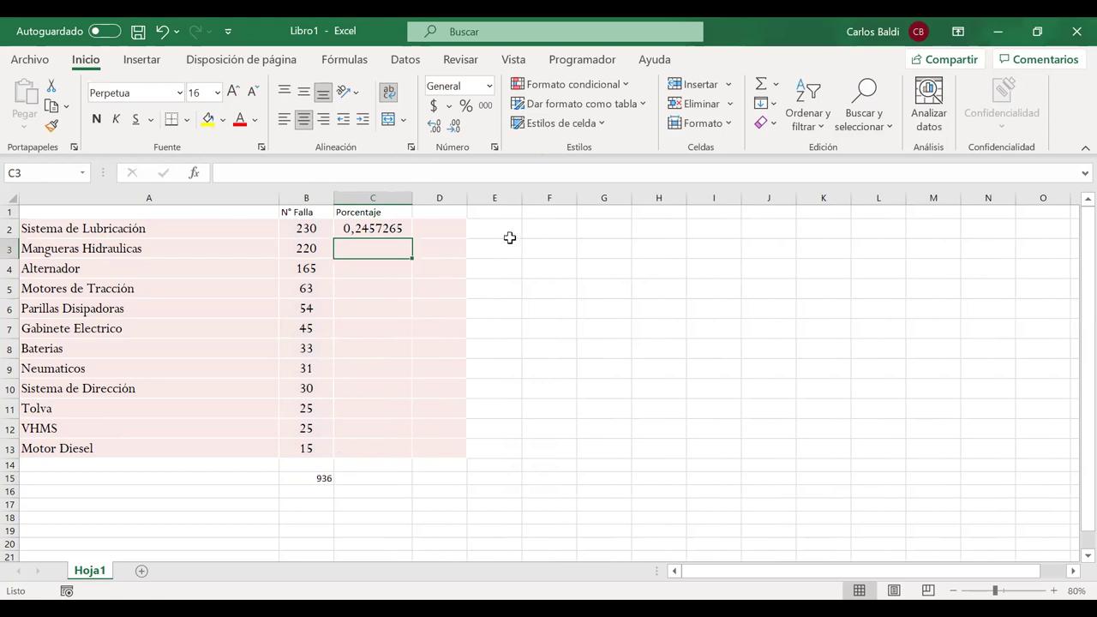
click(386, 230)
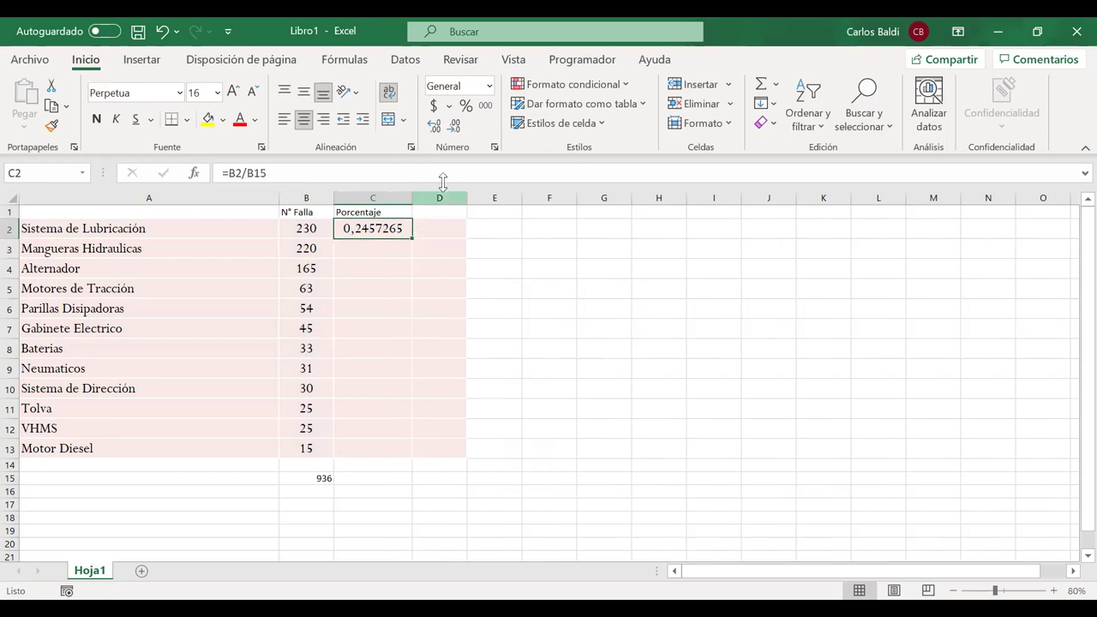
click(467, 105)
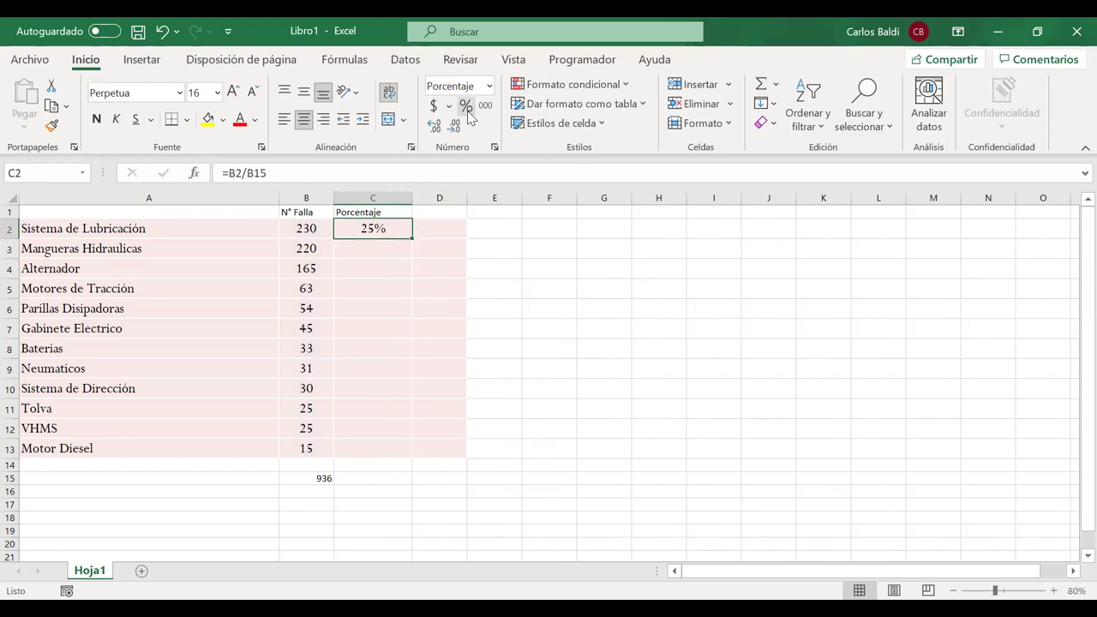
- Show the Sistema de Lubricación percentage in C2 with two decimal places
click(435, 125)
click(440, 127)
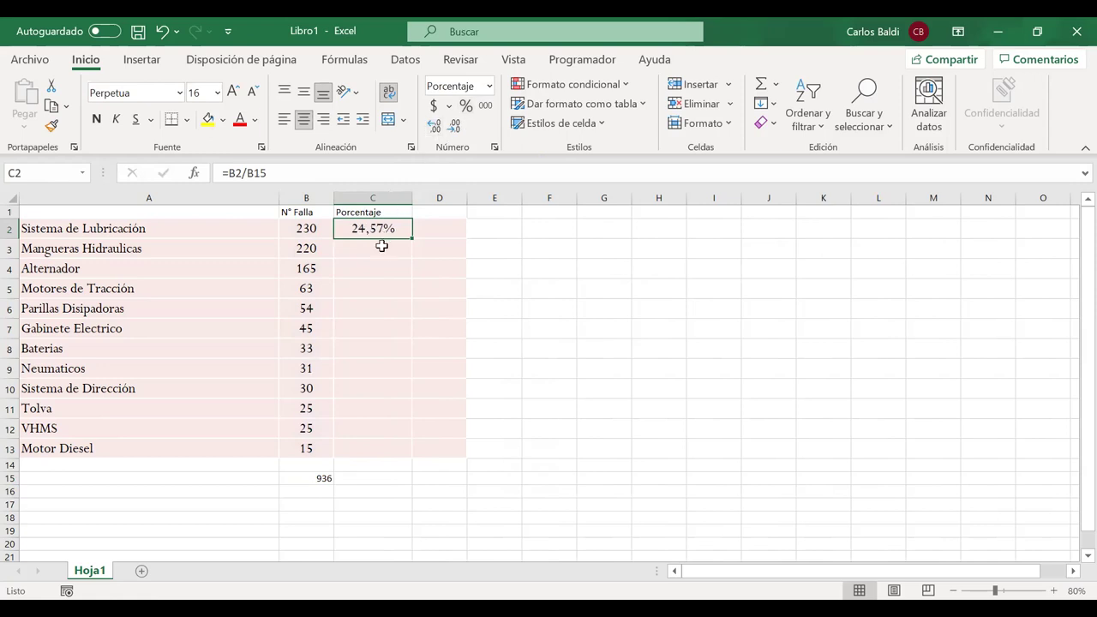
drag(412, 238, 412, 238)
- Format the total in B15 with a yellow fill, bold text, font size 14 and centred alignment
click(296, 477)
click(208, 120)
click(99, 121)
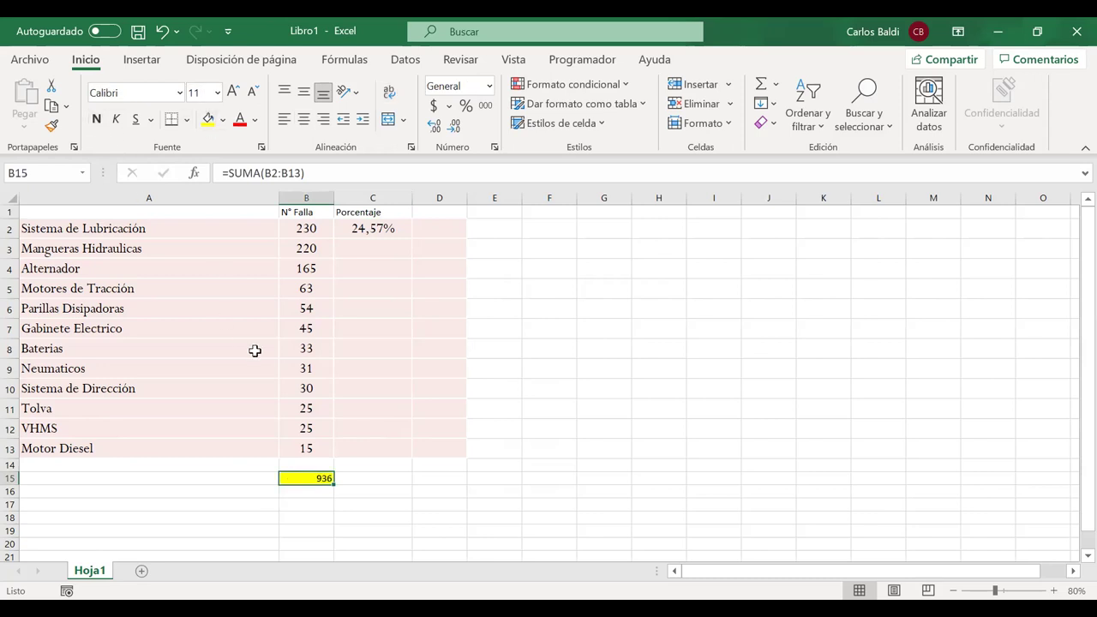
click(233, 91)
click(233, 91)
click(304, 120)
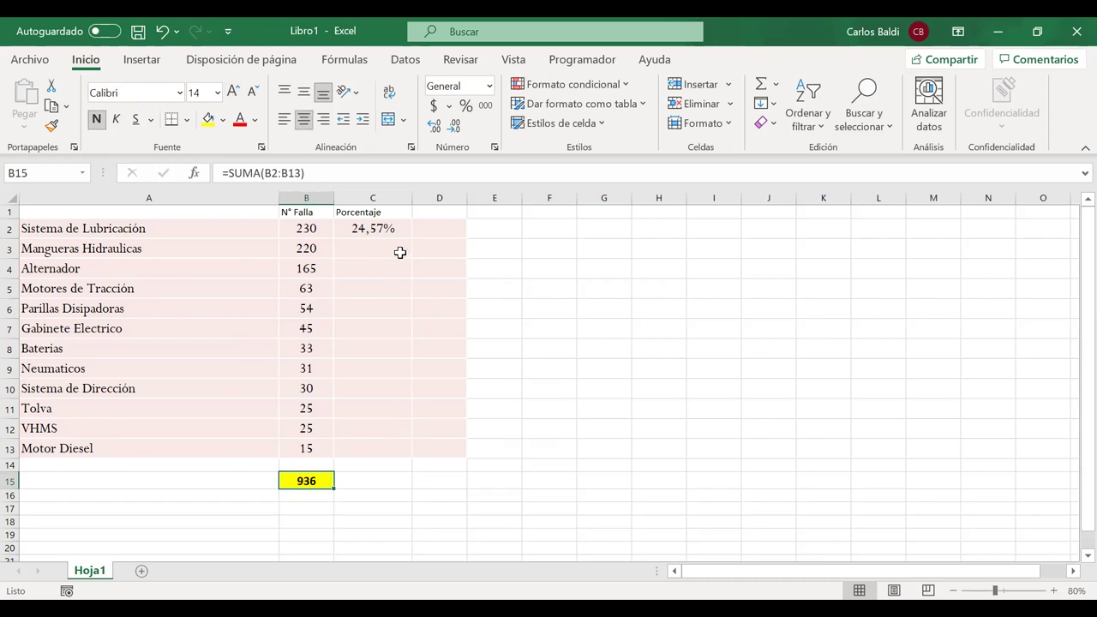
- Make the total reference in C2 absolute as =B2/$B$15 and fill the formula down to C13
click(395, 229)
double_click(396, 229)
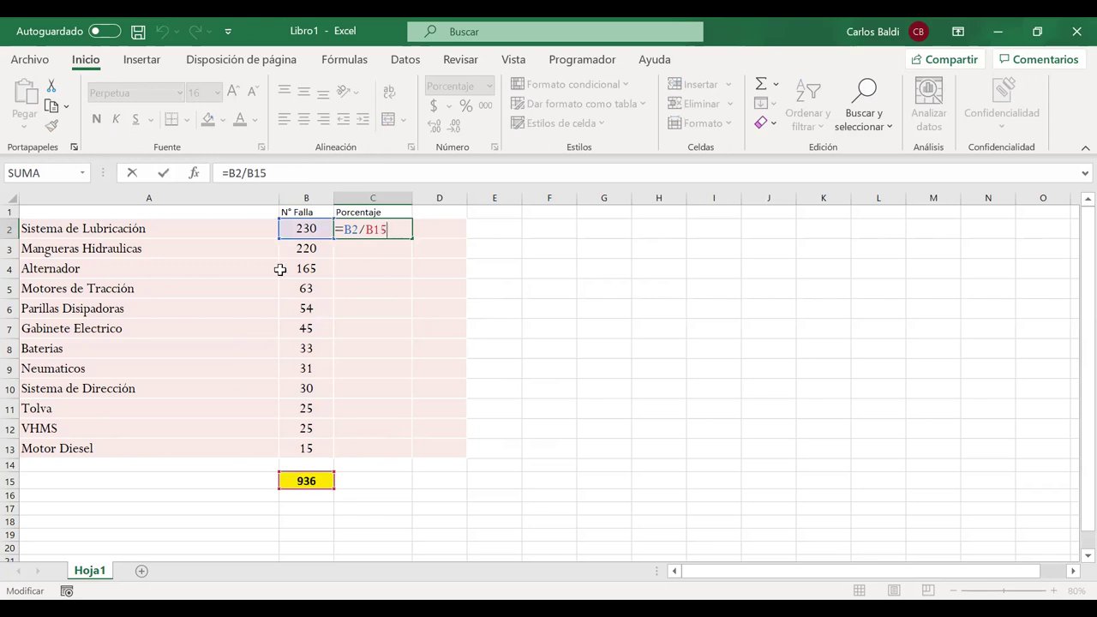
drag(246, 172, 324, 172)
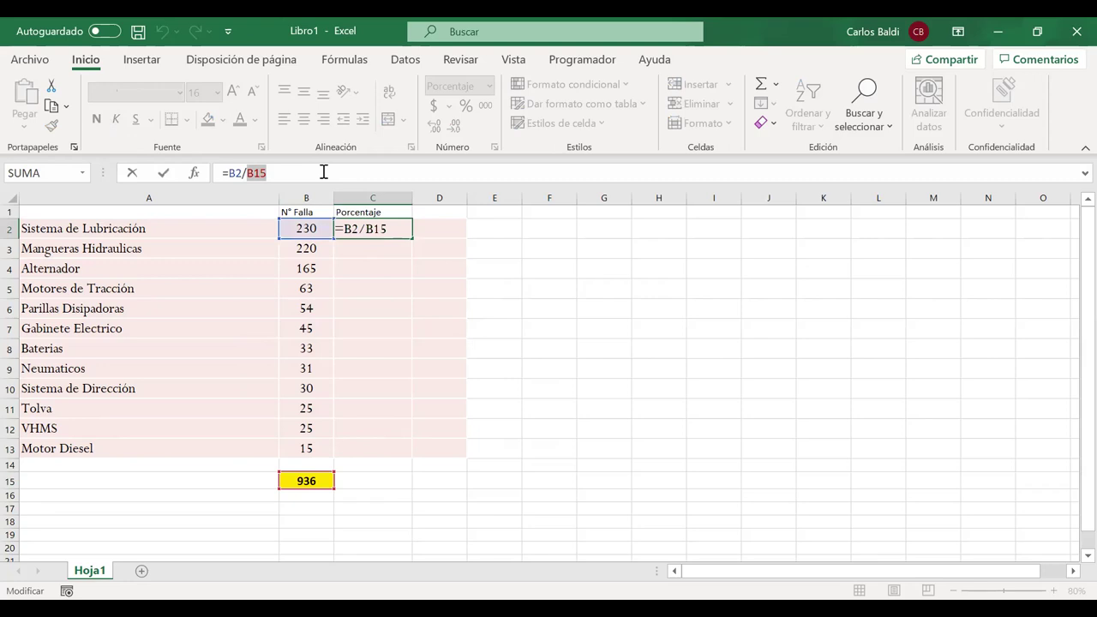
key(F4)
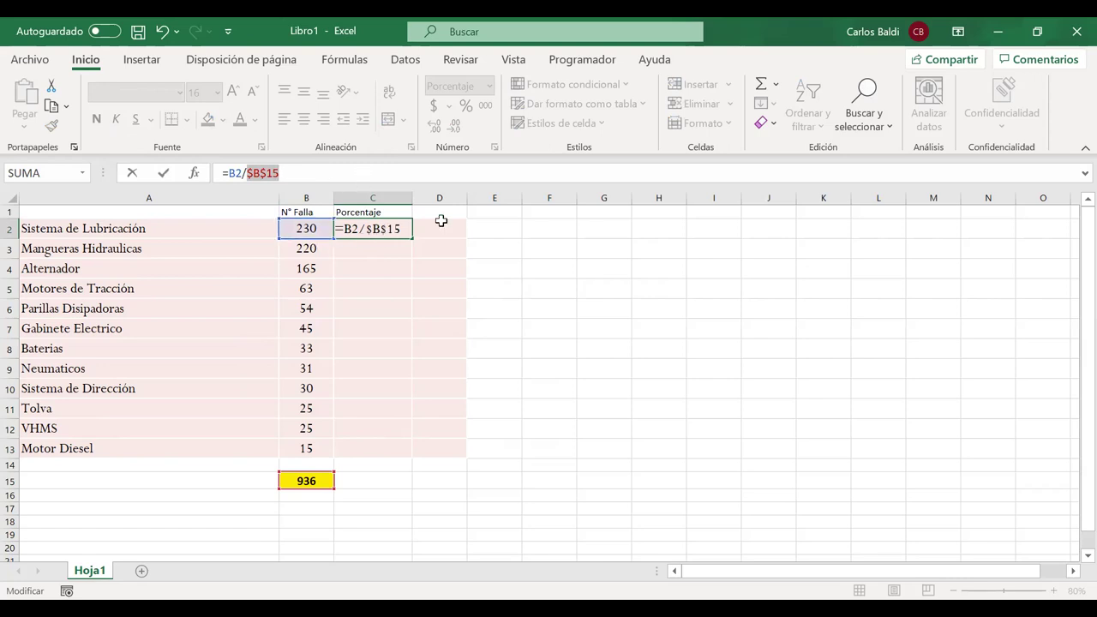
key(Return)
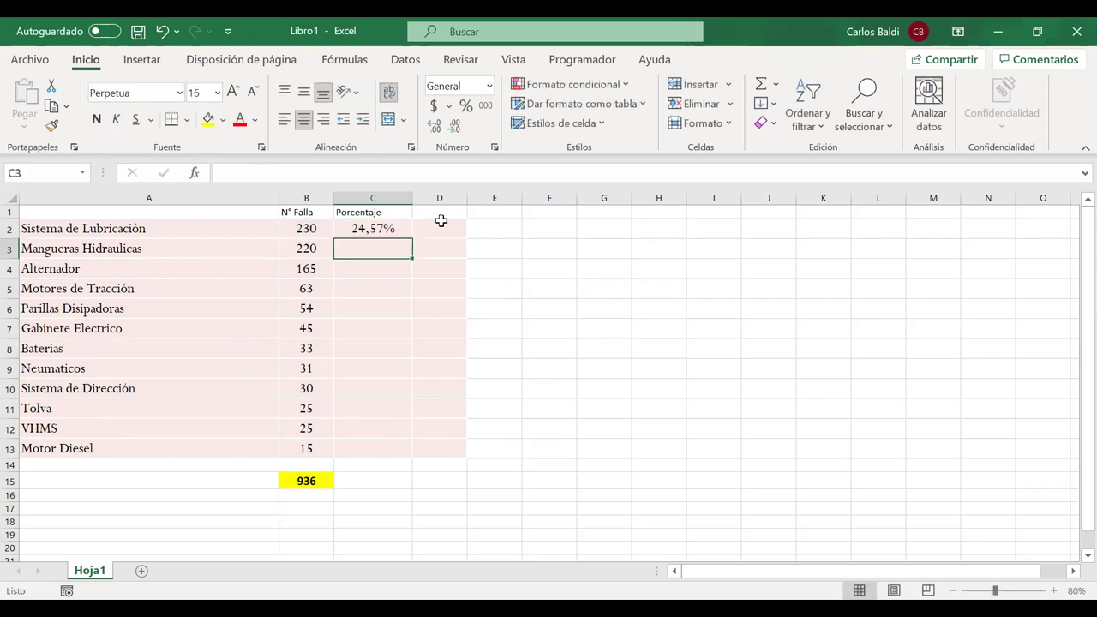
click(382, 228)
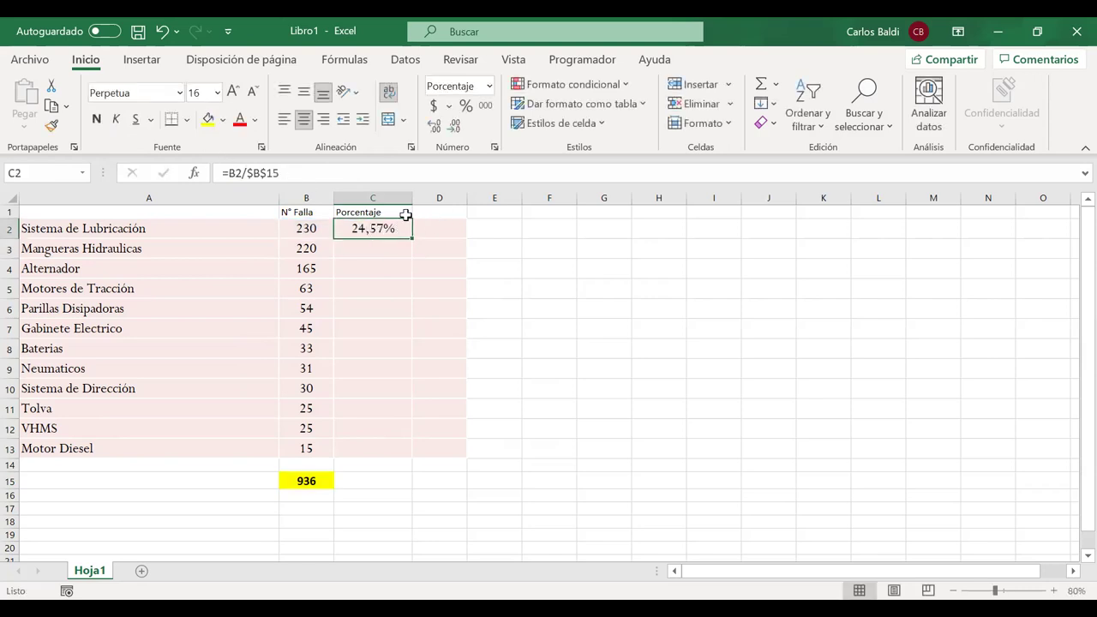
drag(416, 424, 414, 454)
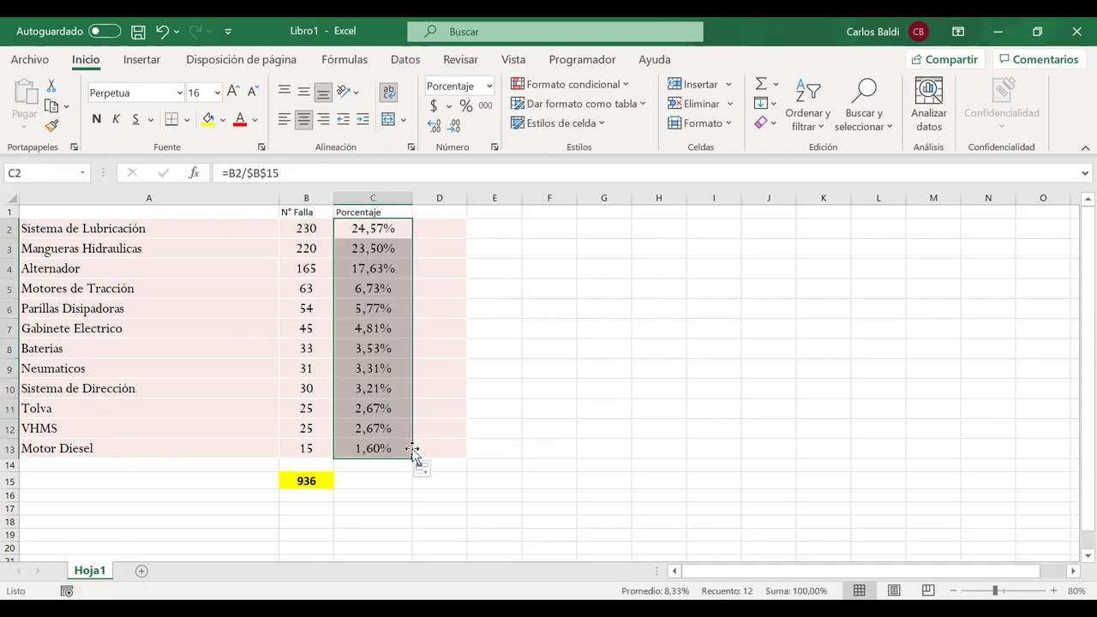
- Refill C2:C13 with the relative formula =B2/B15 and inspect the cell references of the copy in C6
click(385, 227)
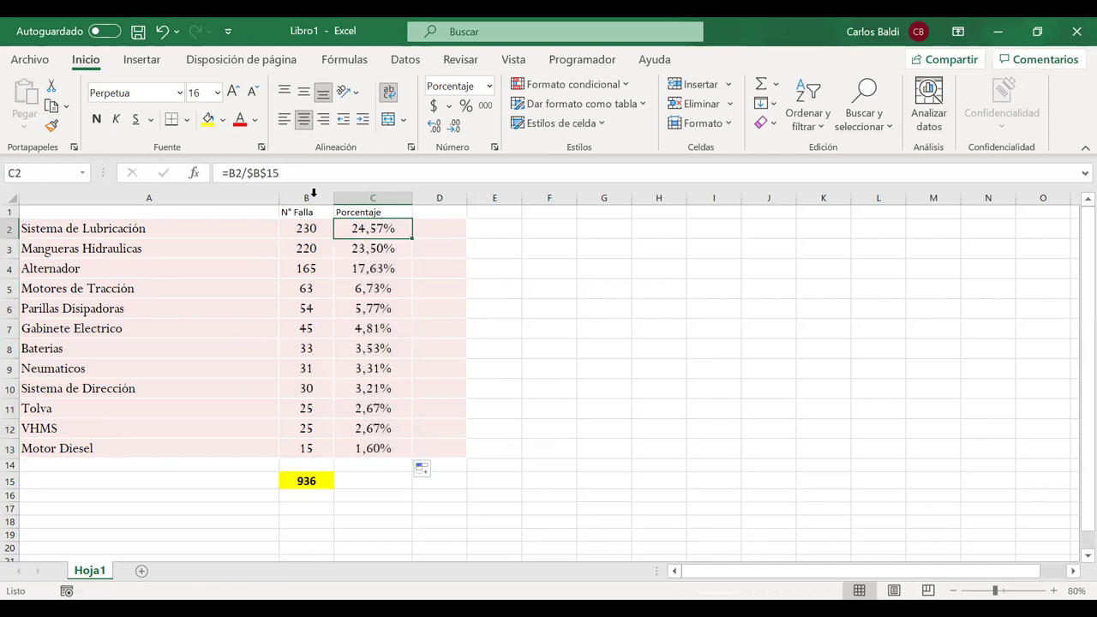
click(257, 174)
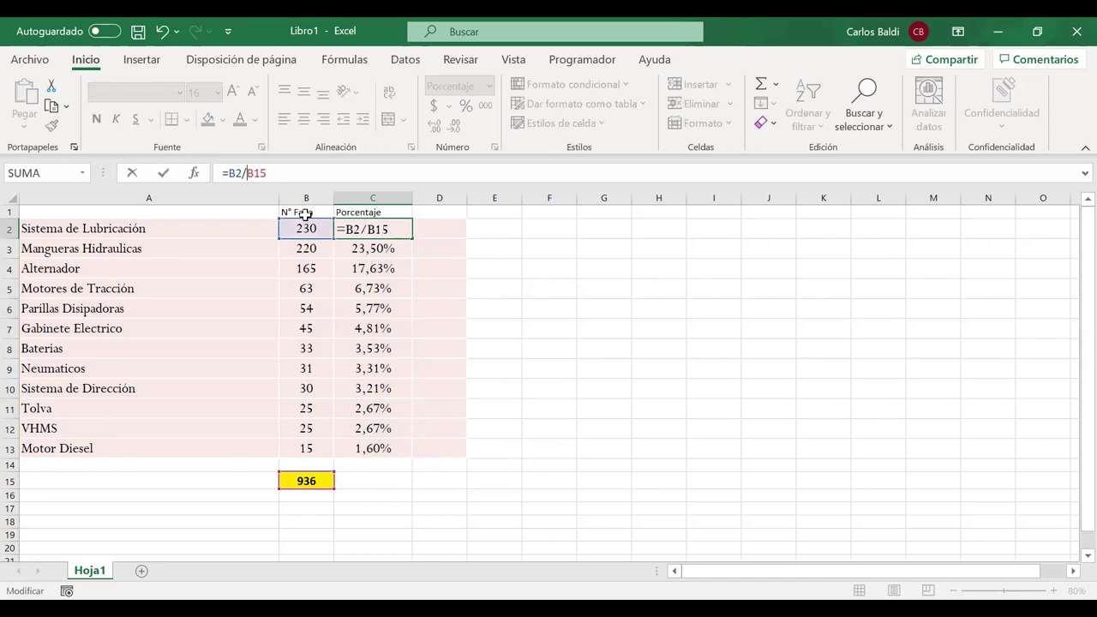
key(Return)
click(408, 227)
drag(413, 239, 407, 455)
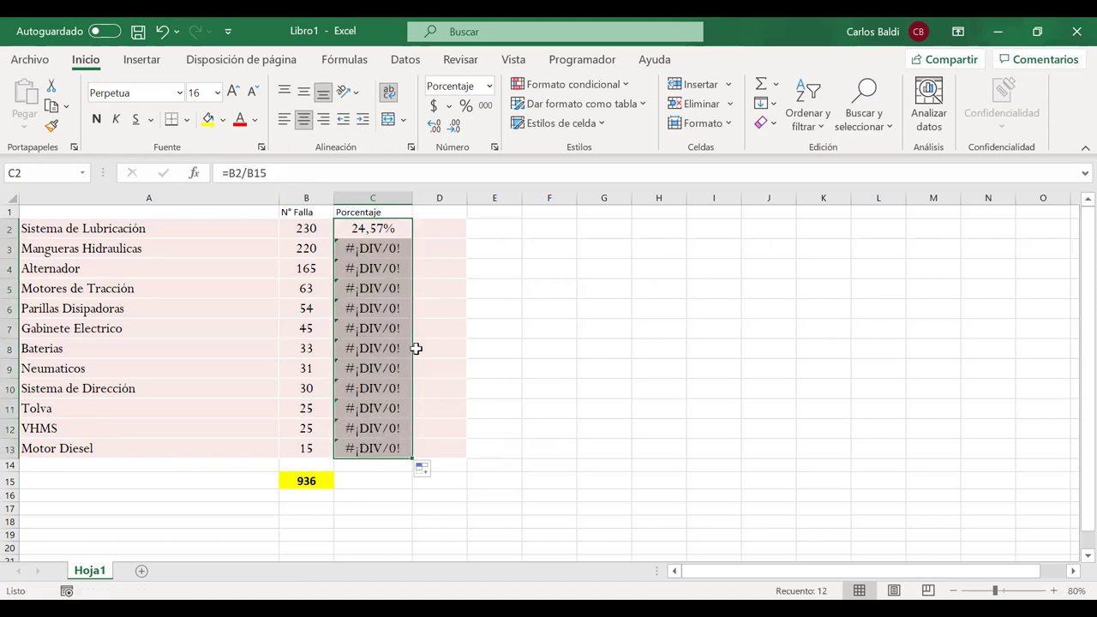
click(377, 308)
double_click(378, 309)
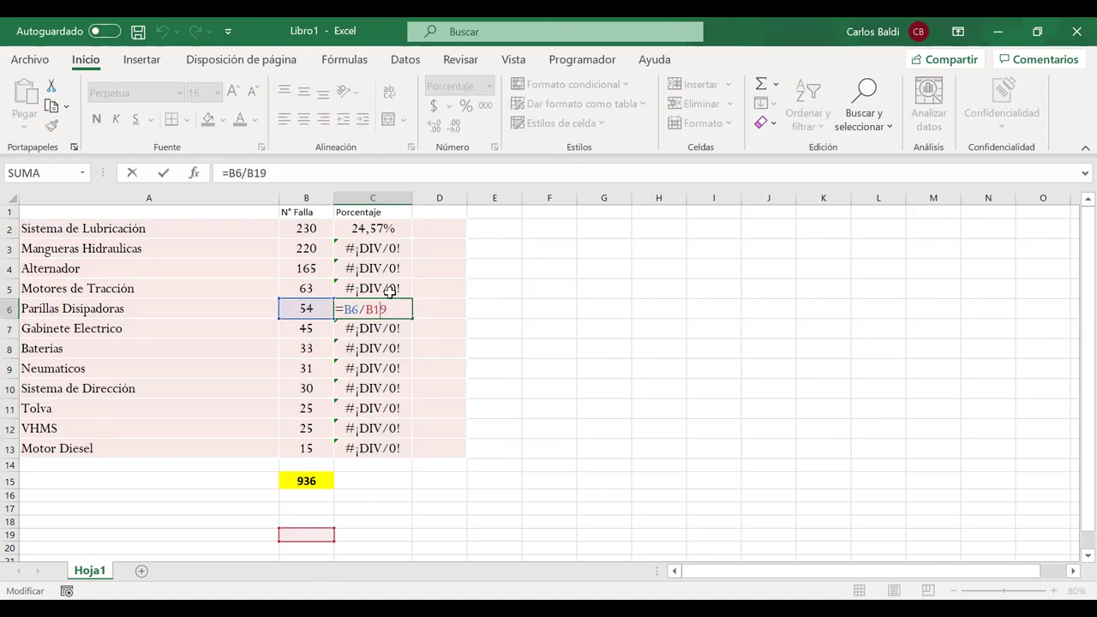
key(Return)
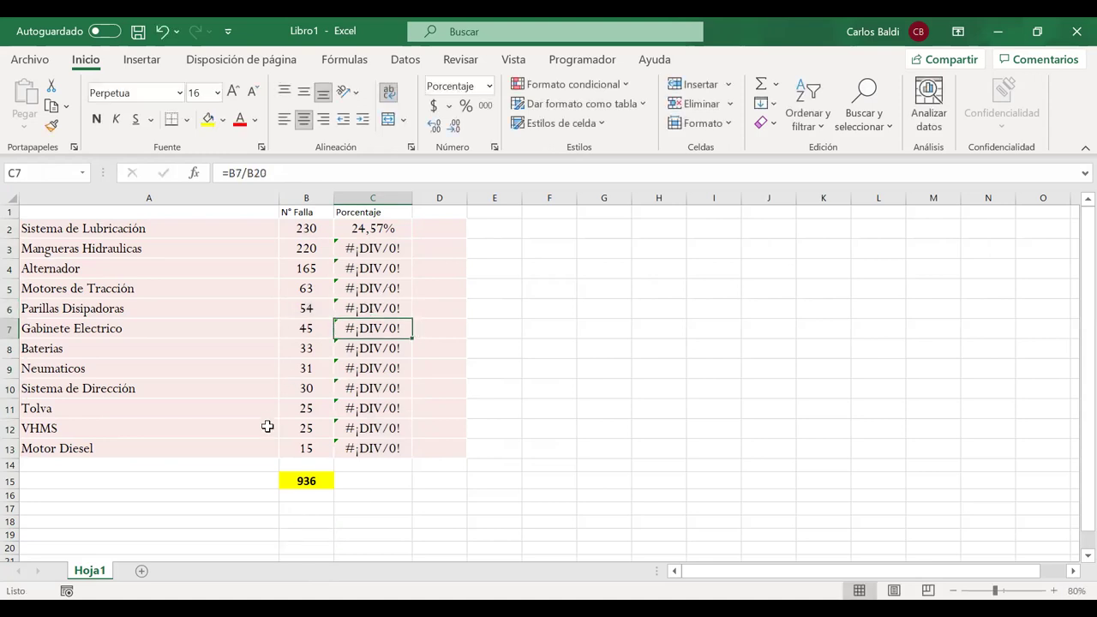
- Label the sum row by entering "Total" in A15
click(246, 481)
text(T)
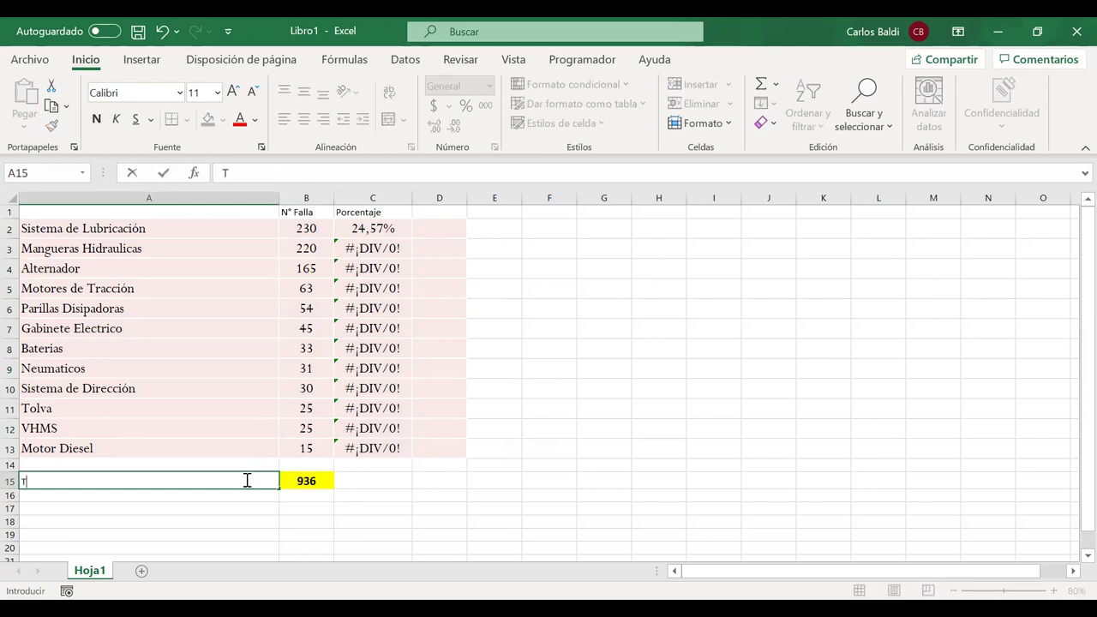
text(otal)
key(Return)
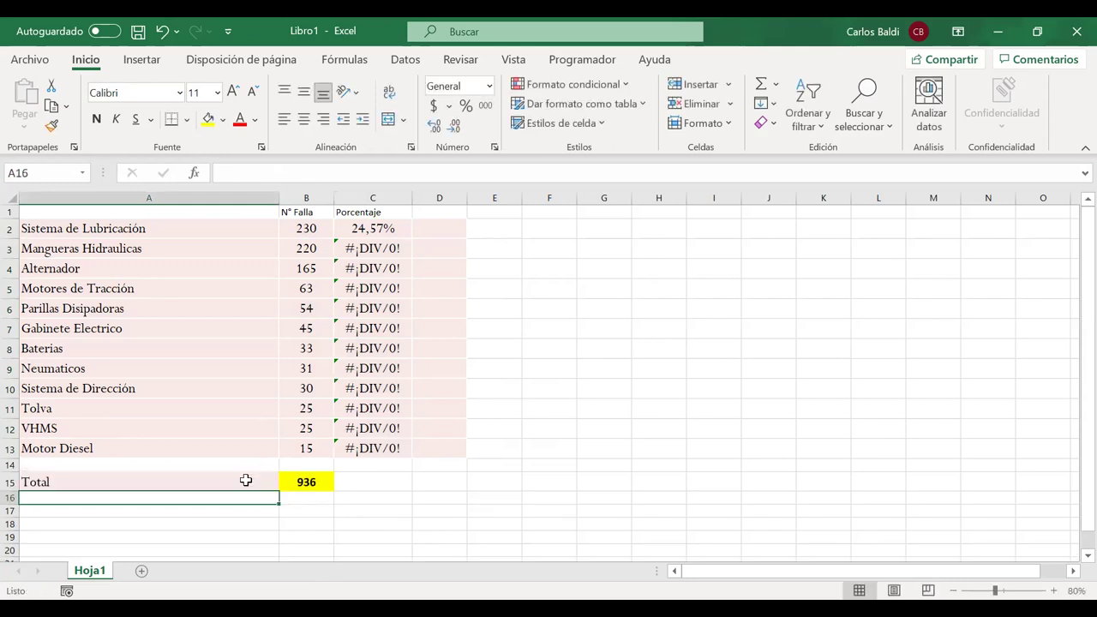
- Lock the divisor in C2 so the formula reads =B2/$B$15 and copy it through C13
click(367, 227)
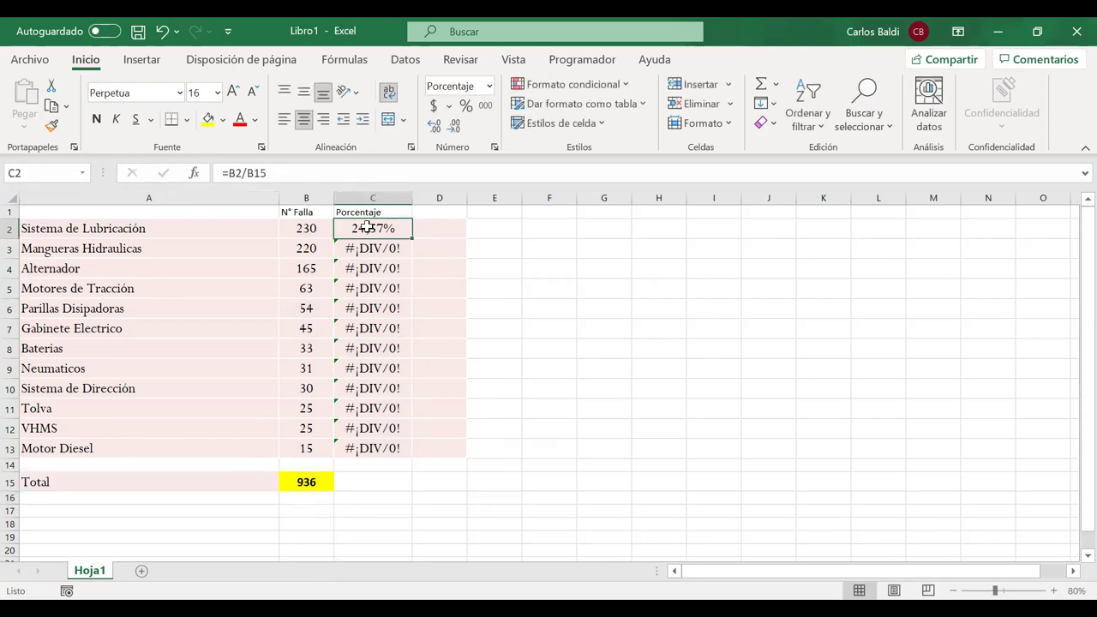
drag(251, 173, 306, 172)
key(F4)
key(Return)
click(407, 231)
double_click(412, 239)
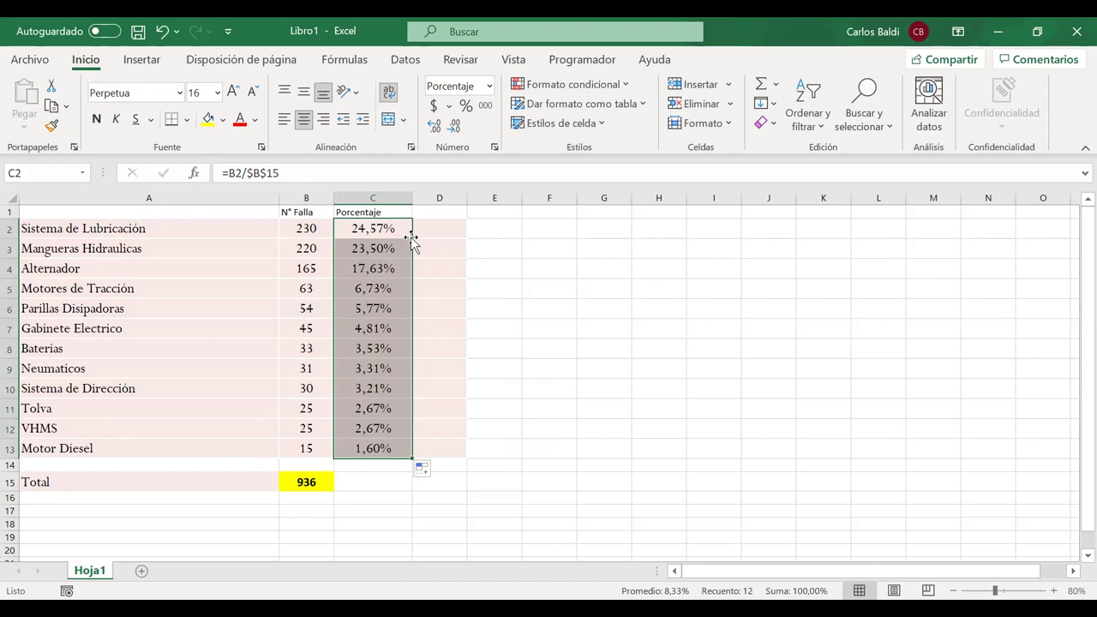
- Sum the percentages in C15 with =SUMA(C2:C13)
click(367, 489)
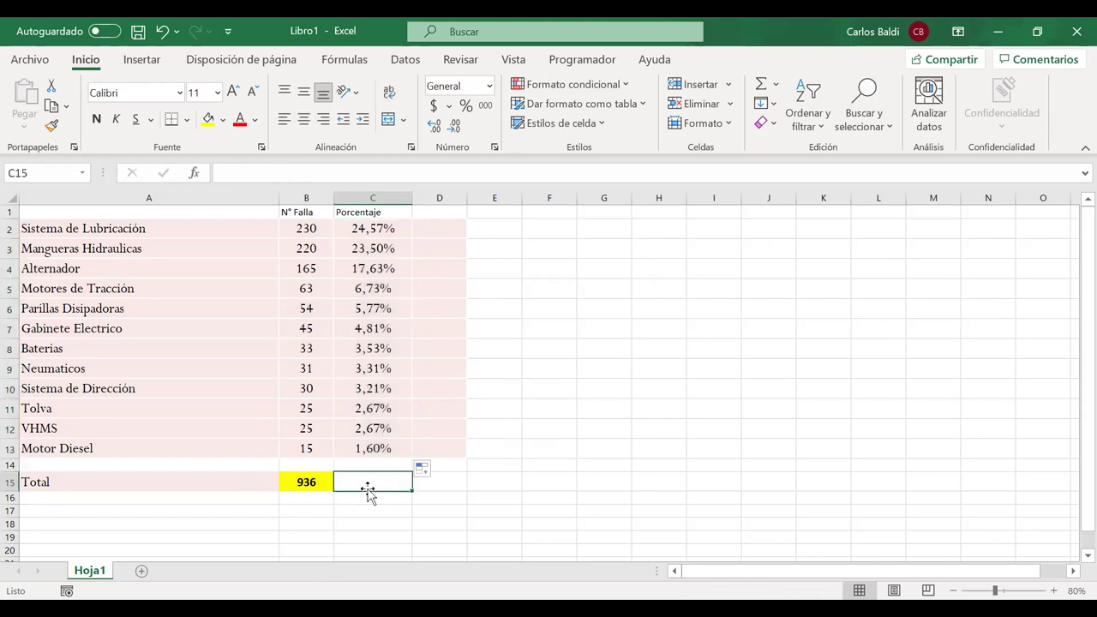
text())
text(=)
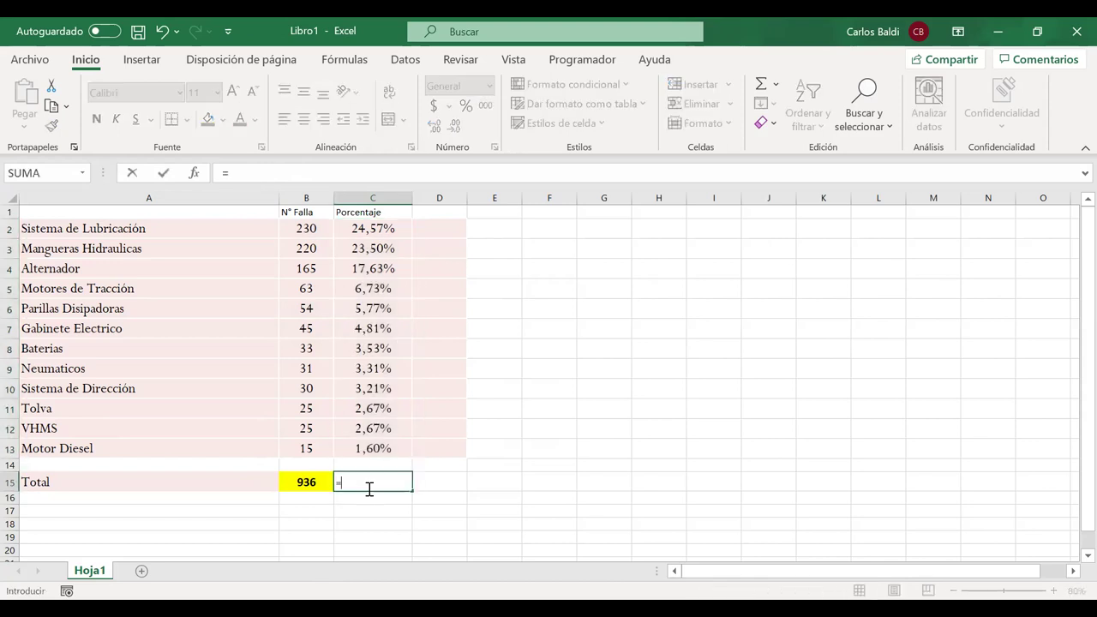
text(suma()
click(374, 228)
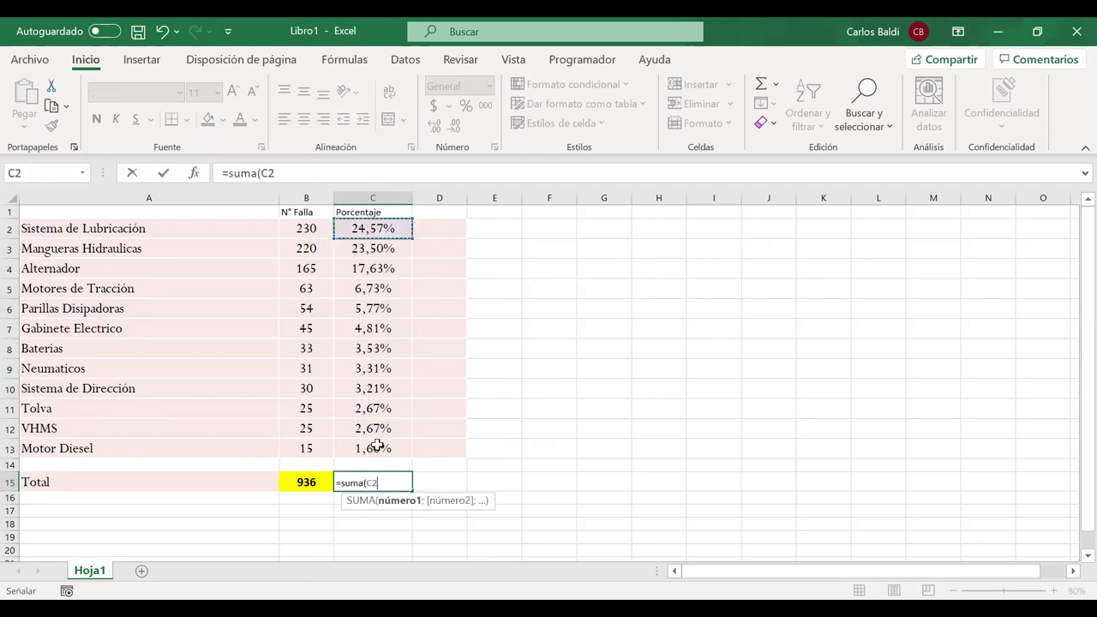
shift+click(378, 445)
key(Return)
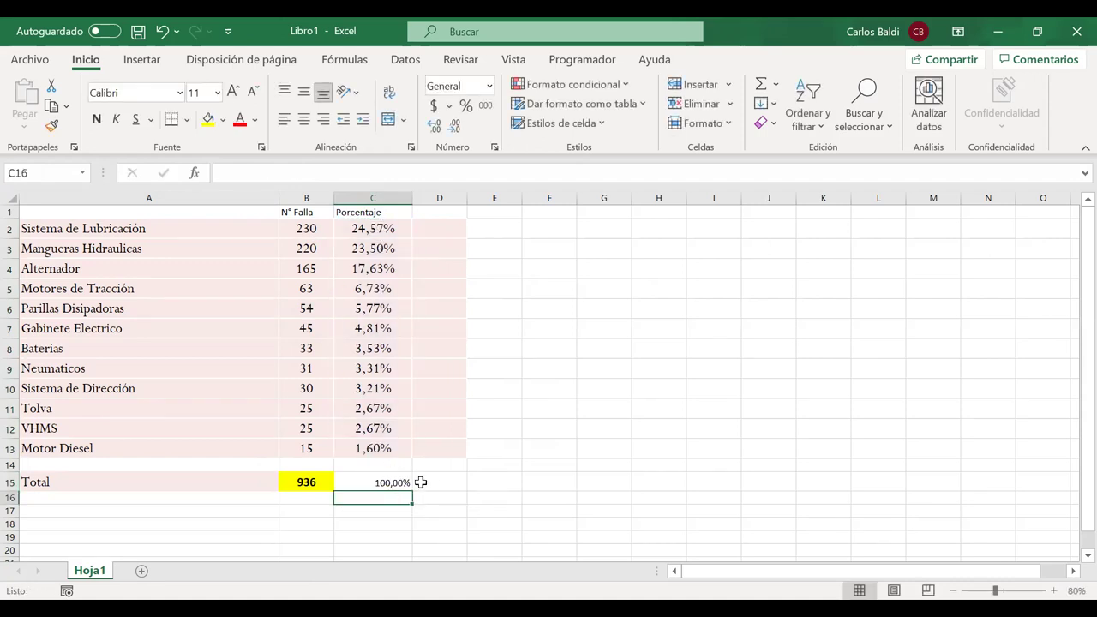
- Add the header "Acumulado" in D1 and start the cumulative column with =C2 in D2
click(434, 211)
text(Acyumulado)
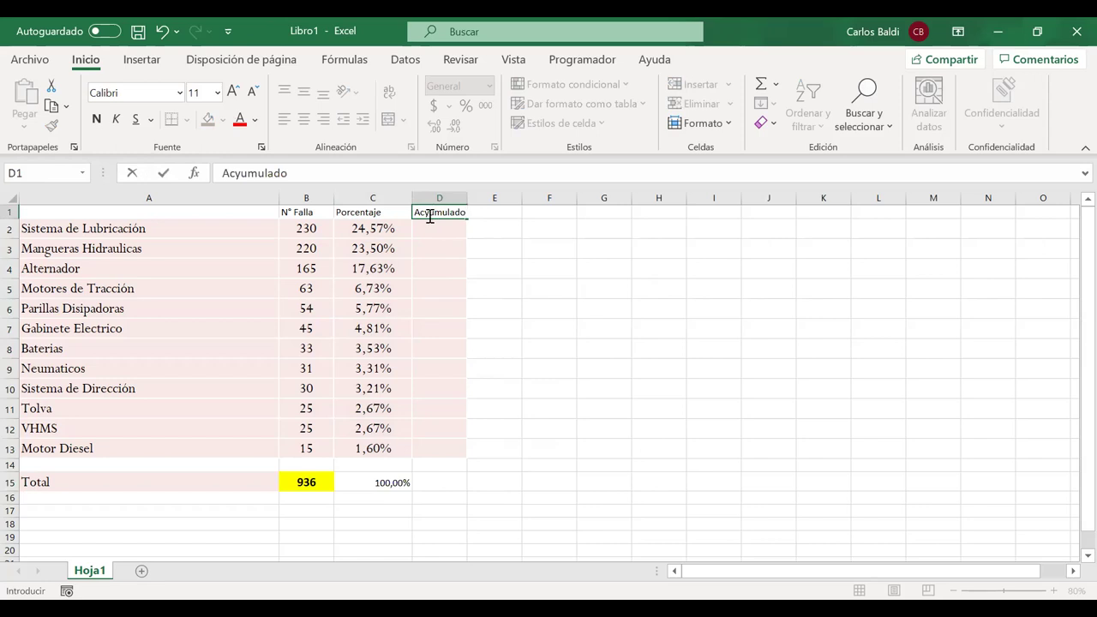
click(448, 248)
click(438, 234)
text(=)
click(388, 229)
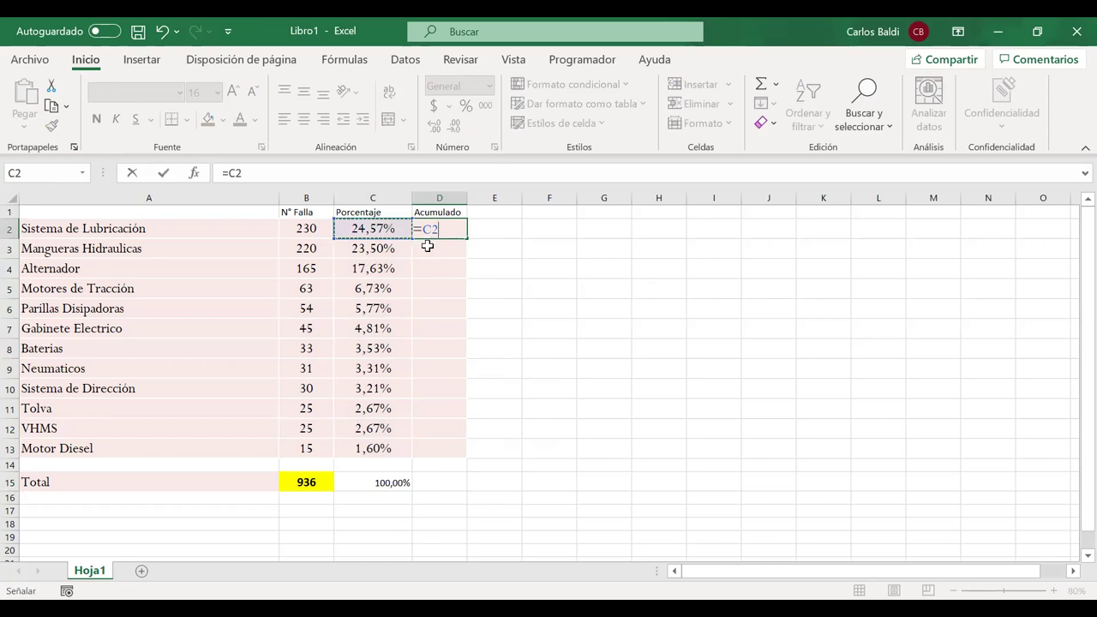
key(Return)
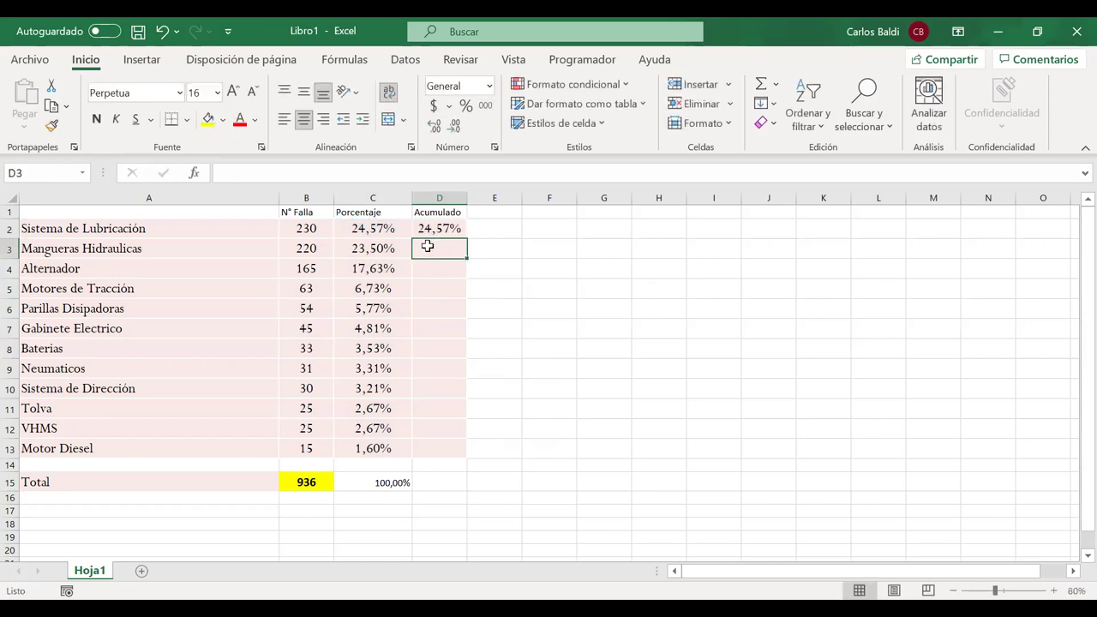
- Enter the running-total formula =D2+C3 in D3 and fill it down to D13
text(=)
click(442, 226)
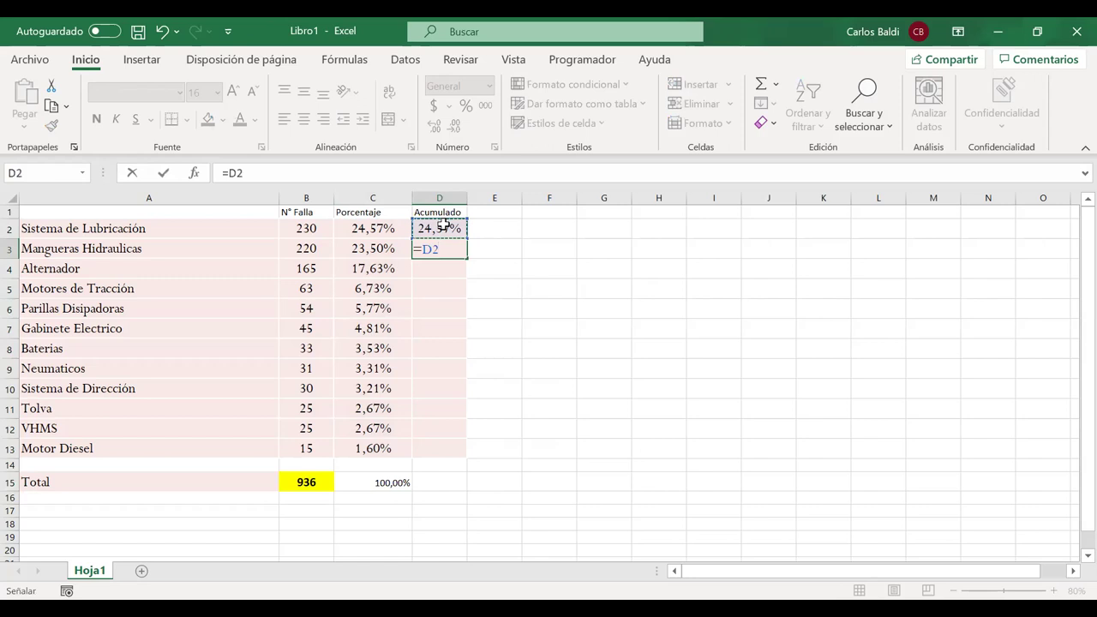
text(+)
click(386, 248)
key(Return)
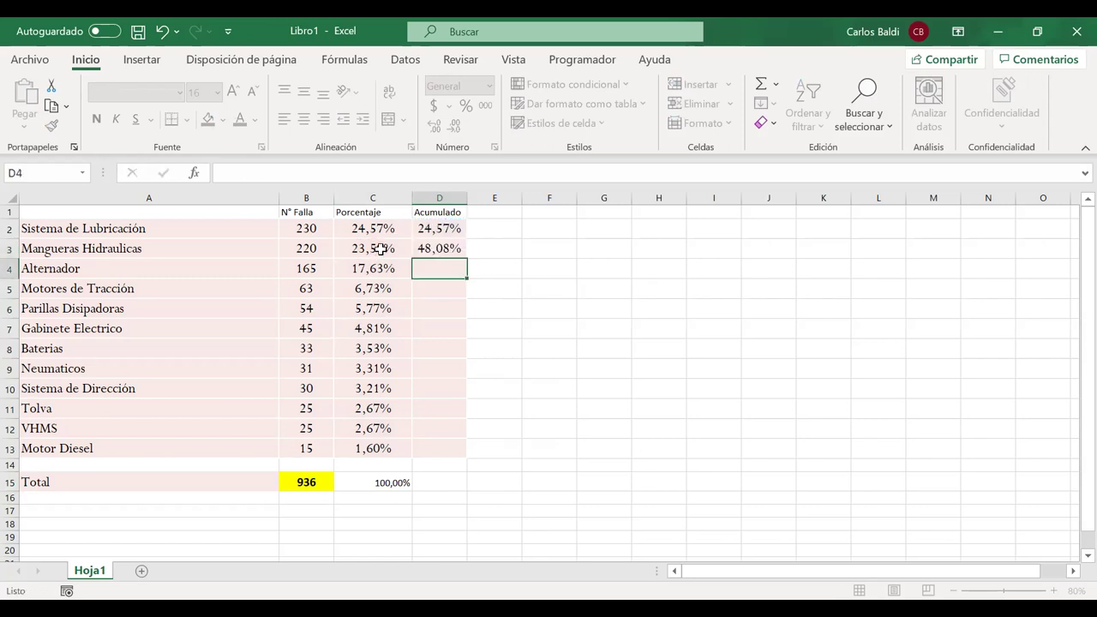
click(438, 247)
drag(467, 258, 465, 463)
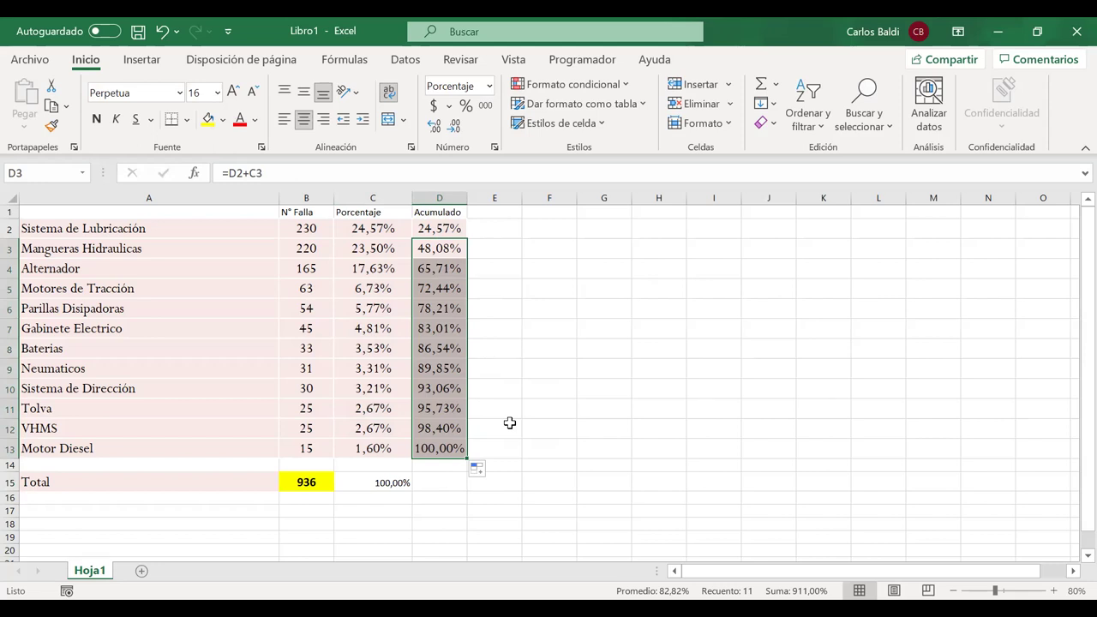
click(561, 272)
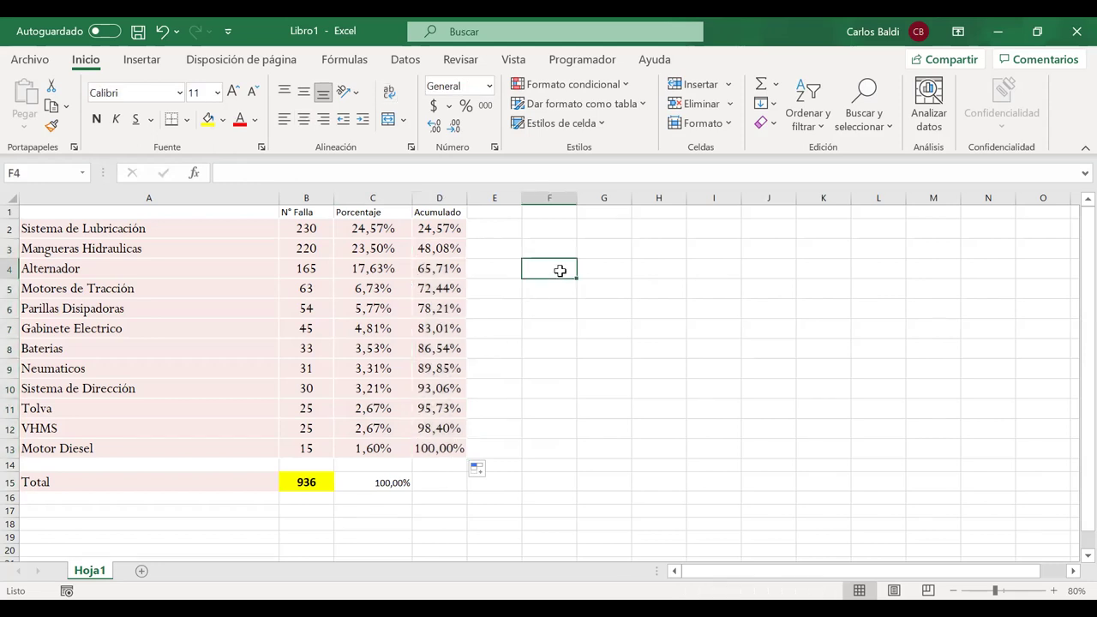
- Insert a 3D column chart from the component names and failure counts in A2:B13
click(312, 228)
drag(312, 228, 186, 447)
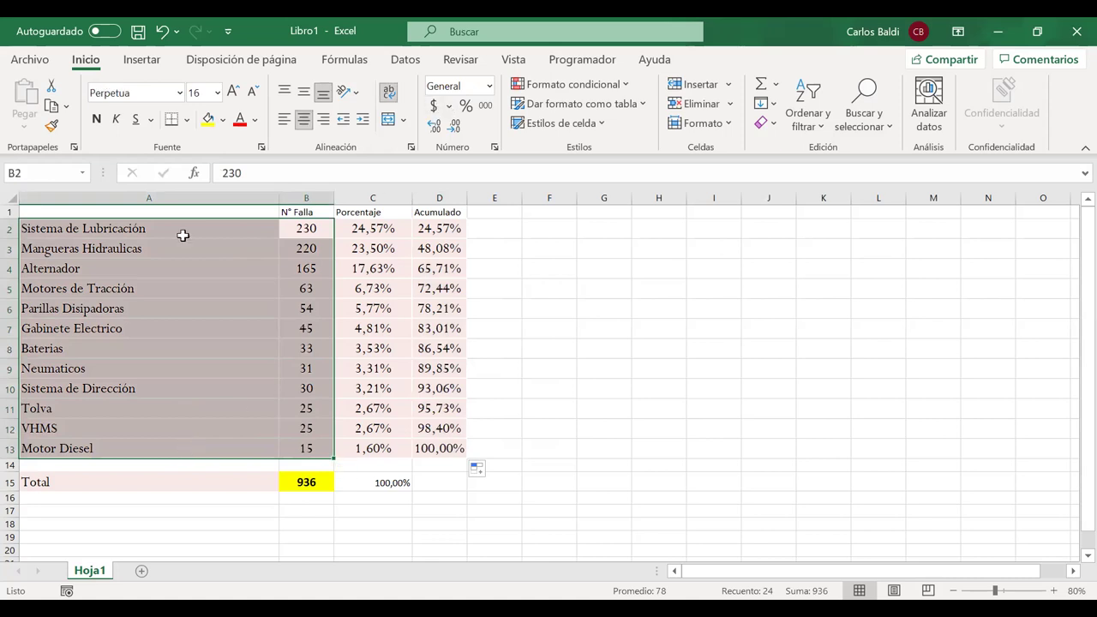
click(142, 59)
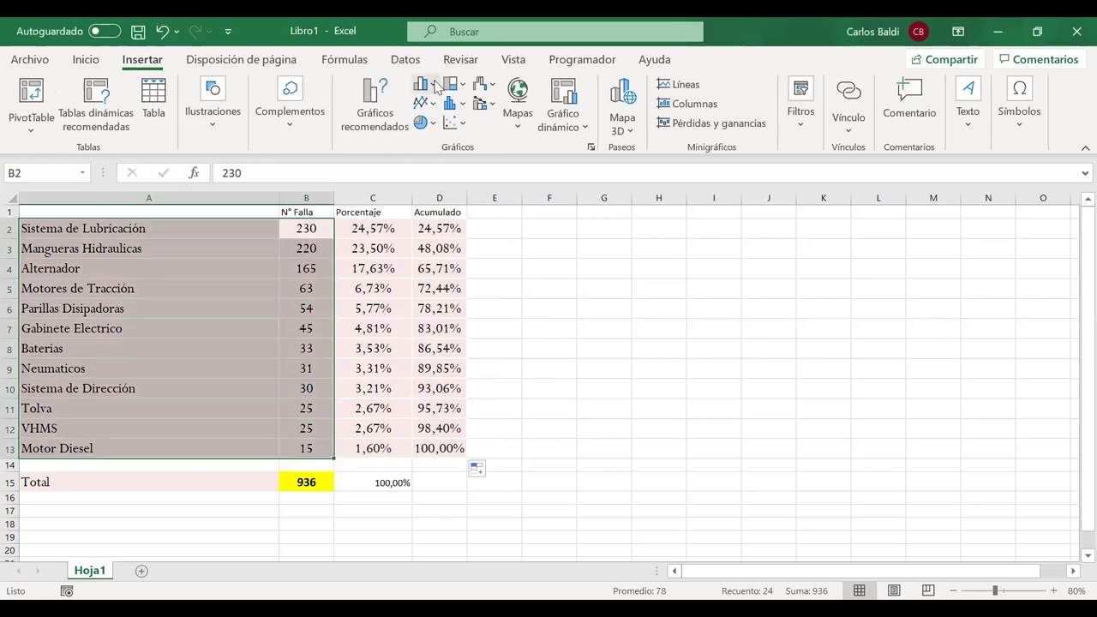
click(436, 86)
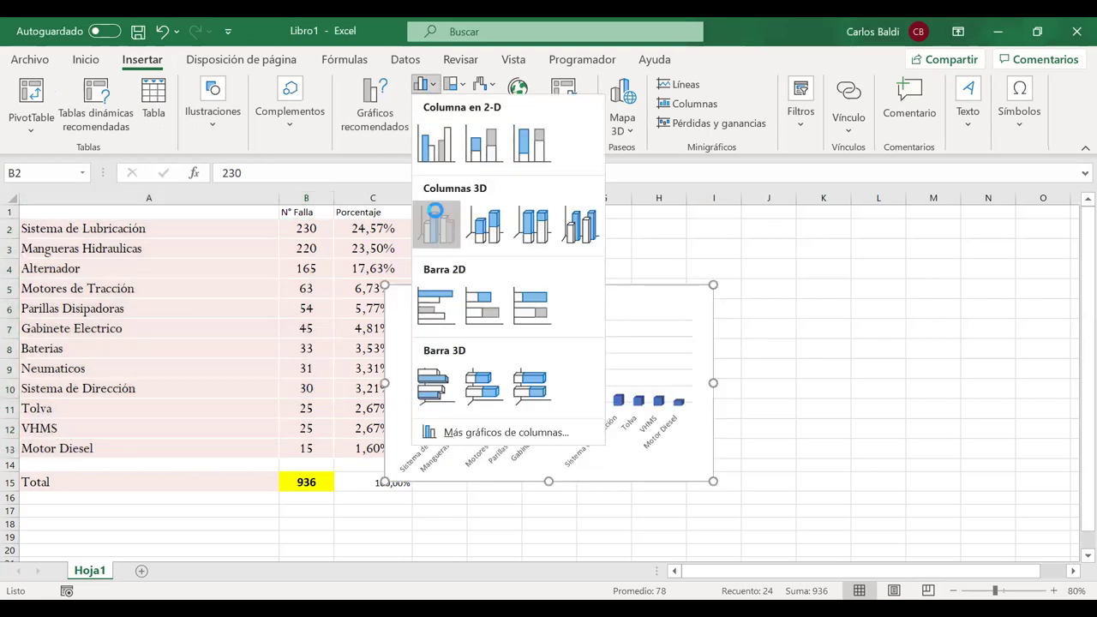
click(485, 224)
- Move the column chart into the empty cells beside the table and delete its title
drag(537, 287, 644, 292)
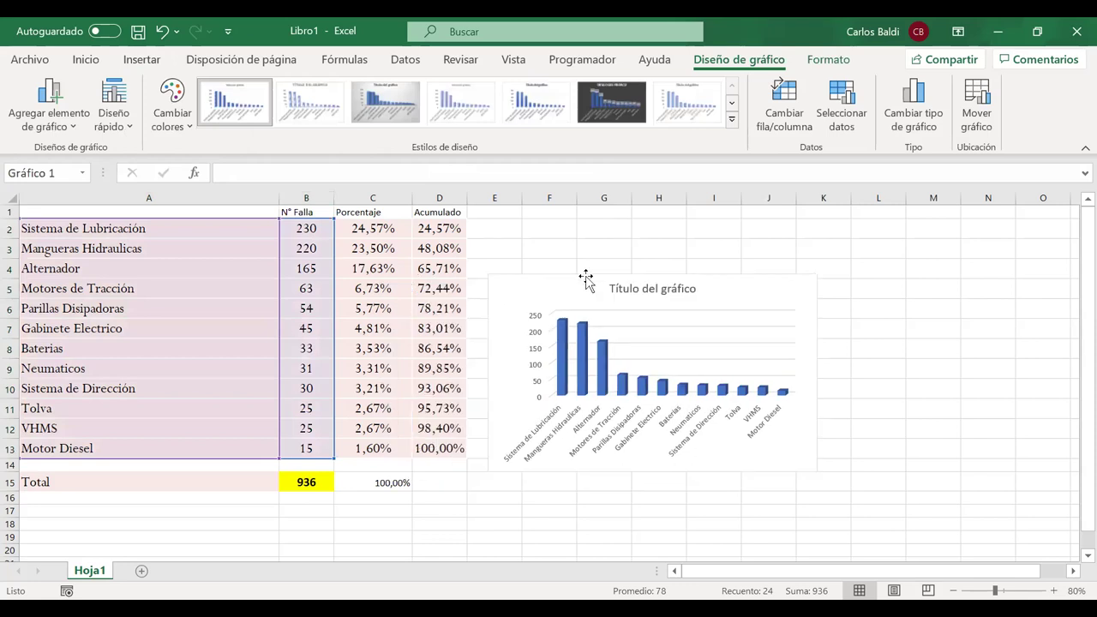
click(644, 289)
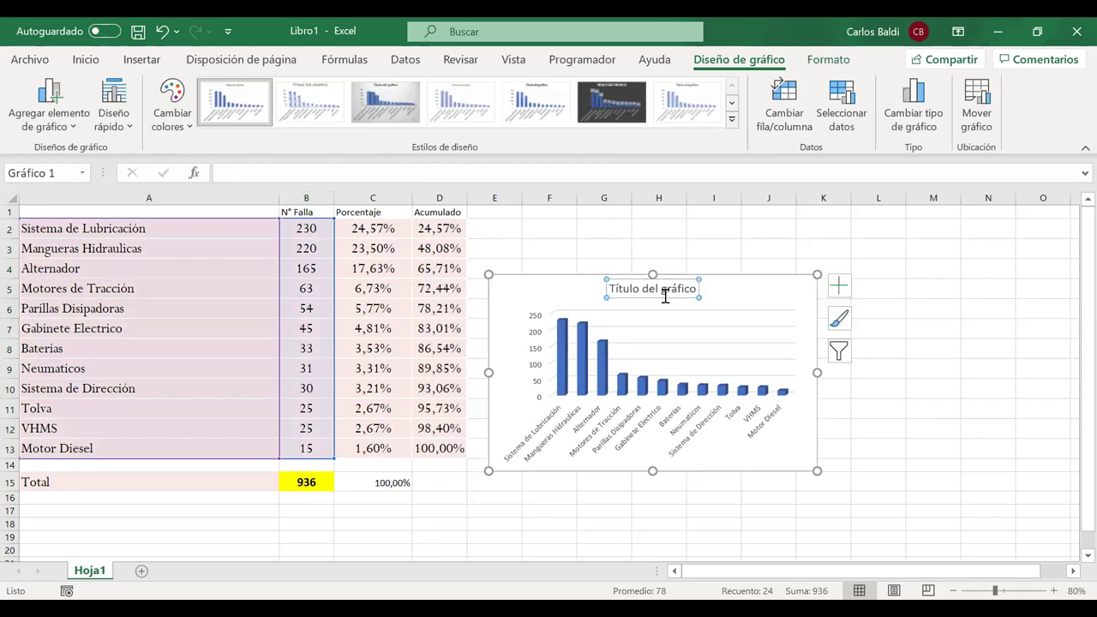
key(Delete)
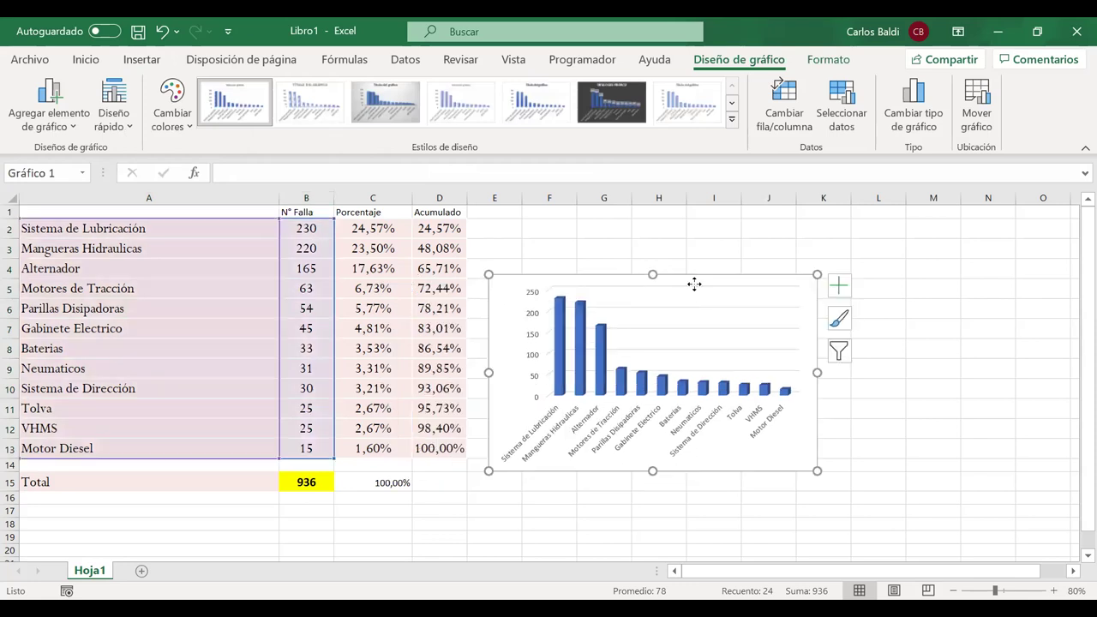
- Enlarge the 3D column chart and apply a chart style with secondary gridlines
drag(817, 275, 878, 229)
drag(879, 471, 945, 485)
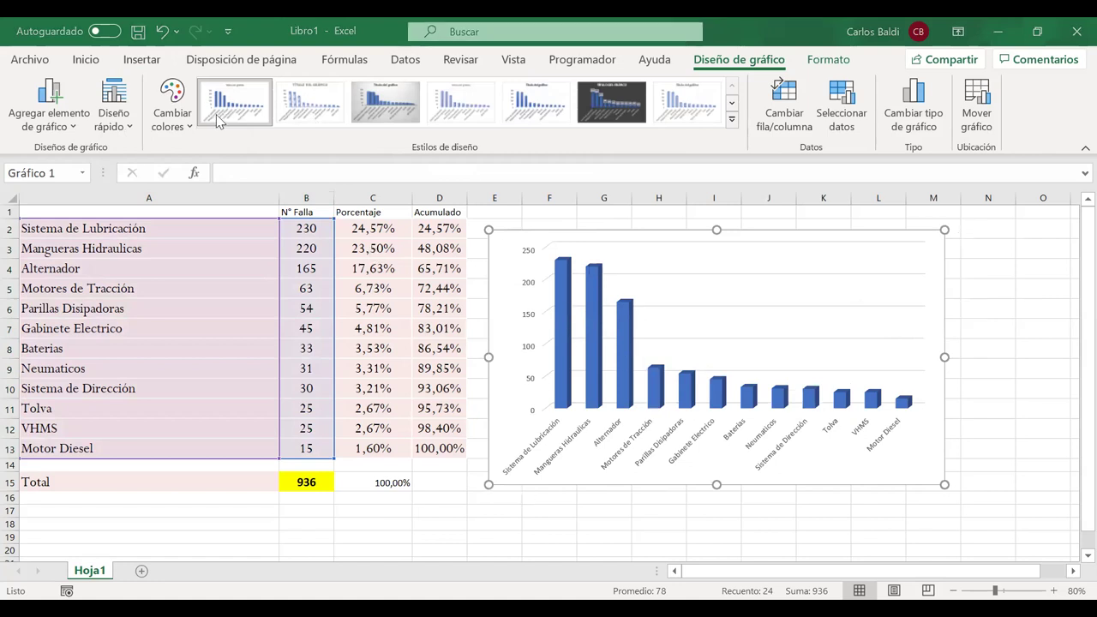
click(733, 121)
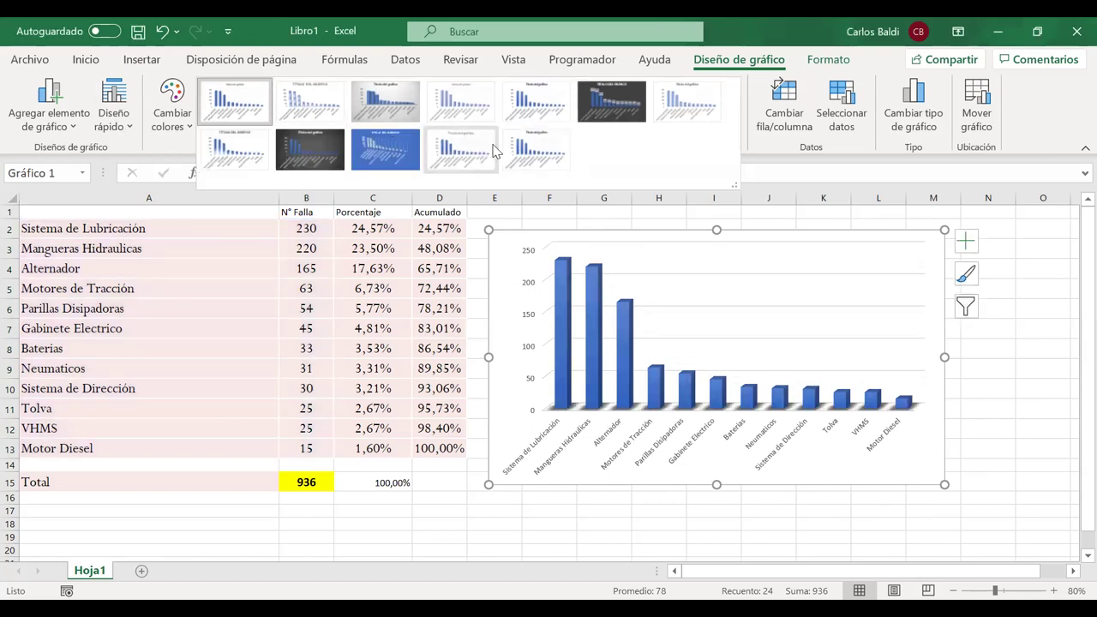
click(485, 147)
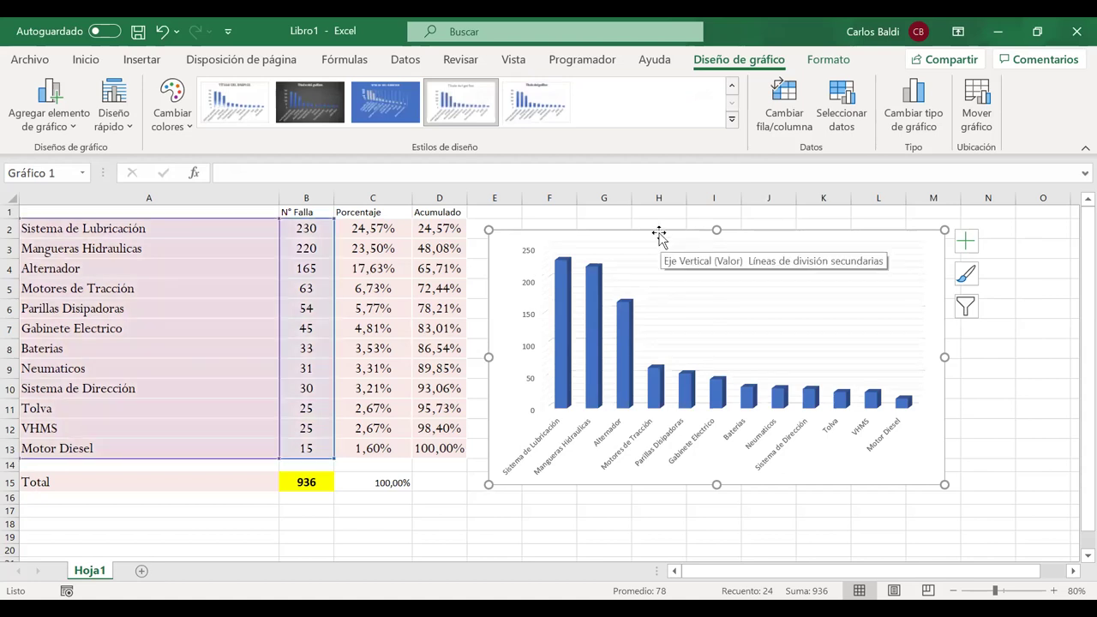
- Delete the 3D chart and insert a 2D clustered column chart from the component names and failure counts in A2:B13
key(Delete)
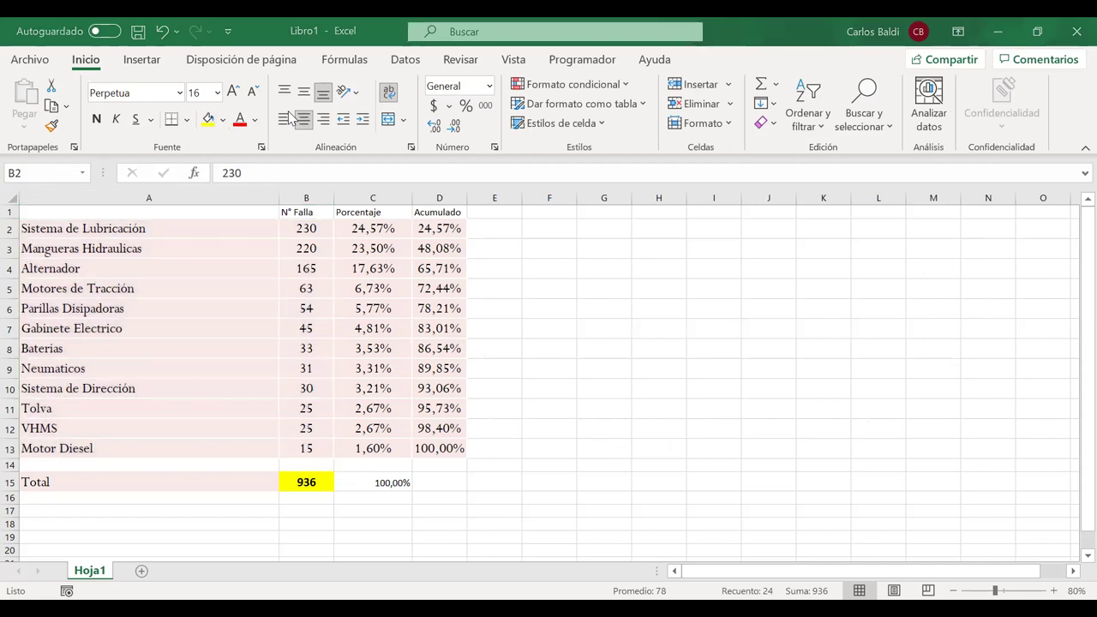
click(146, 60)
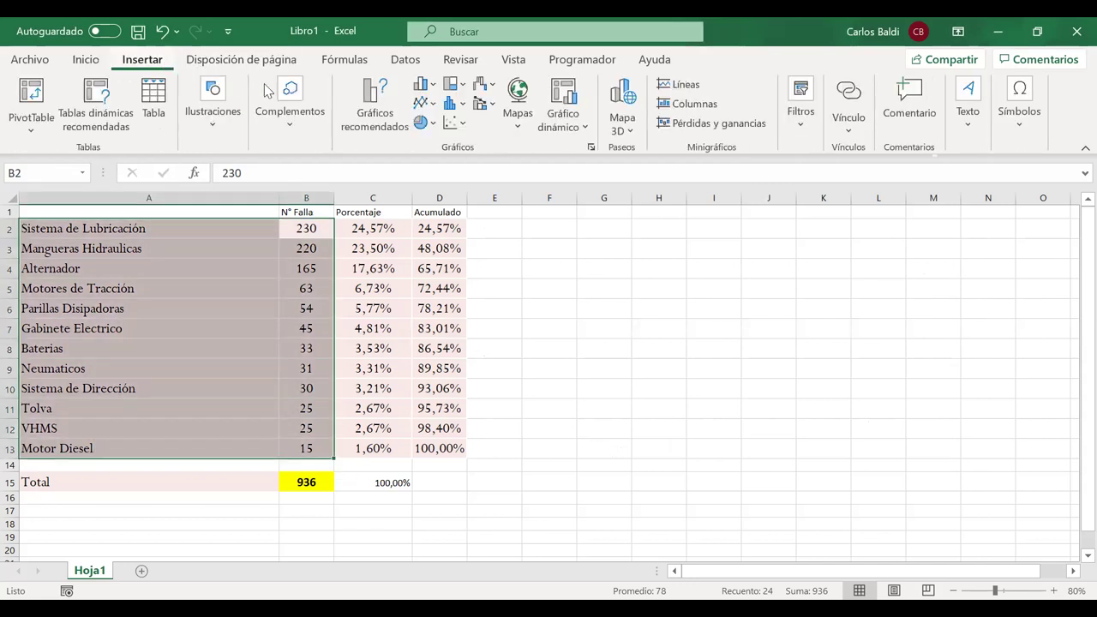
click(422, 84)
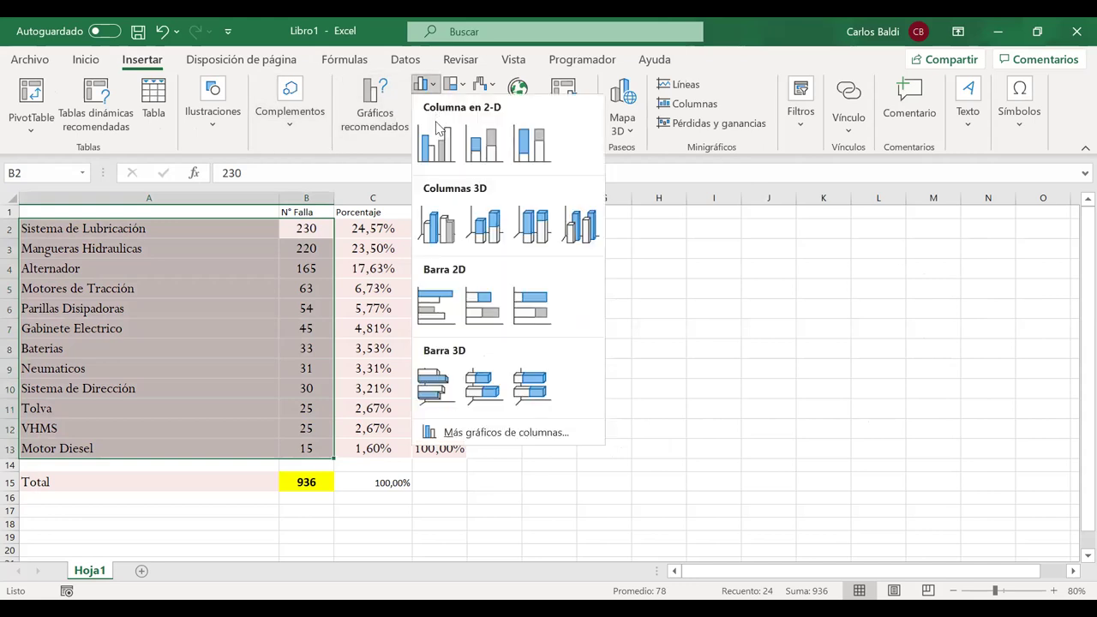
click(437, 139)
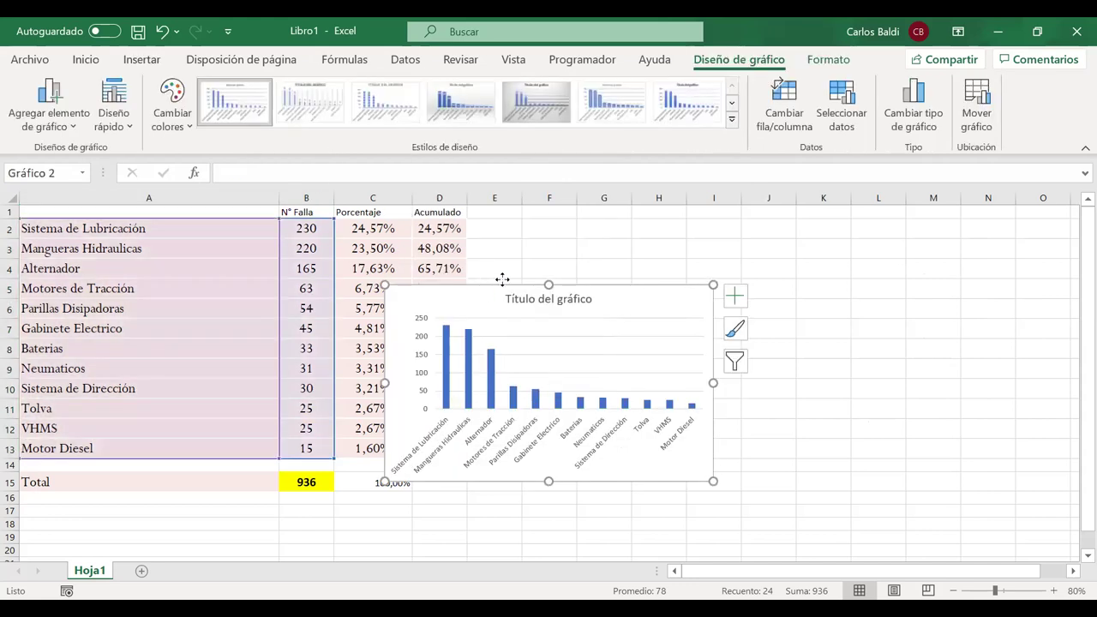
- Move the new column chart into the empty cells beside the table, enlarge it and delete its title
drag(503, 281, 630, 242)
drag(850, 435, 905, 495)
click(758, 252)
key(Delete)
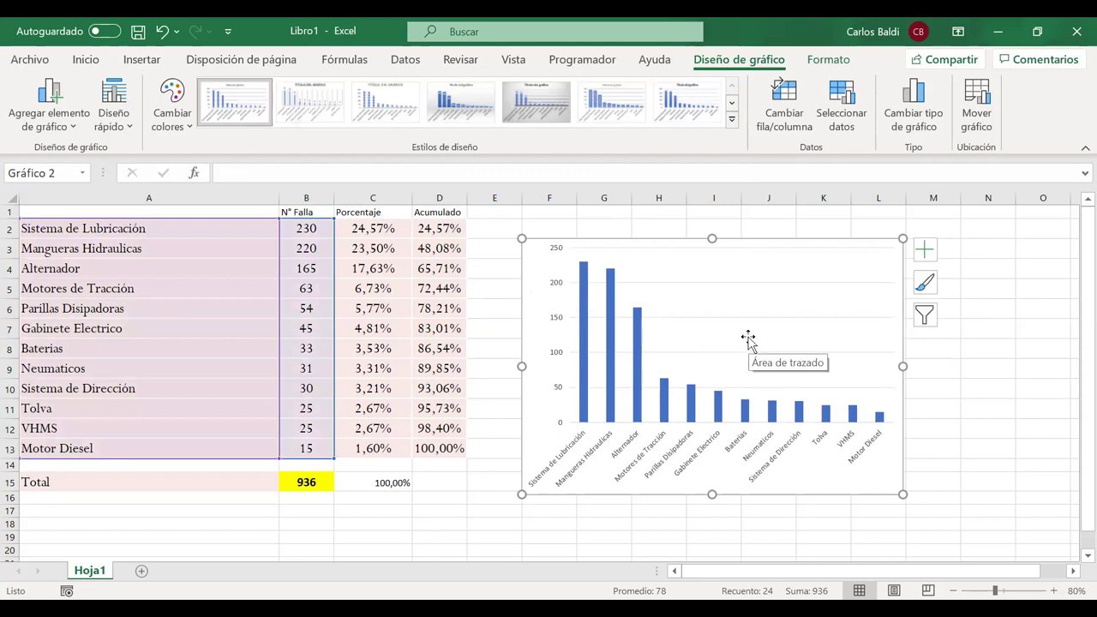
- Add a chart series named from D1 (Acumulado) with the values in D2:D13, and enlarge the chart slightly
right_click(705, 300)
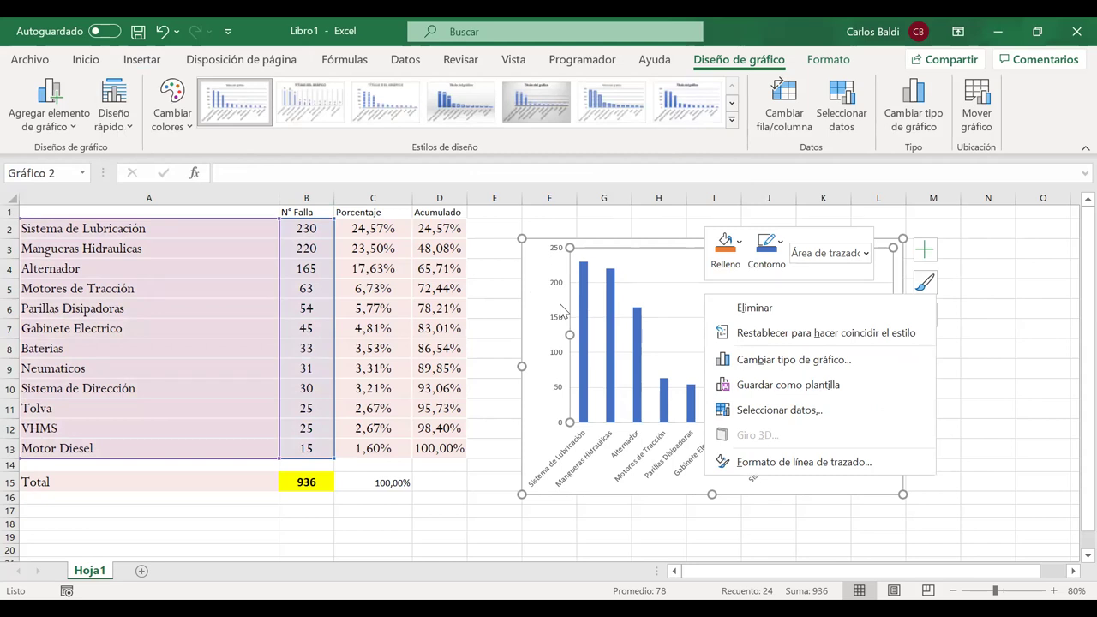
click(770, 409)
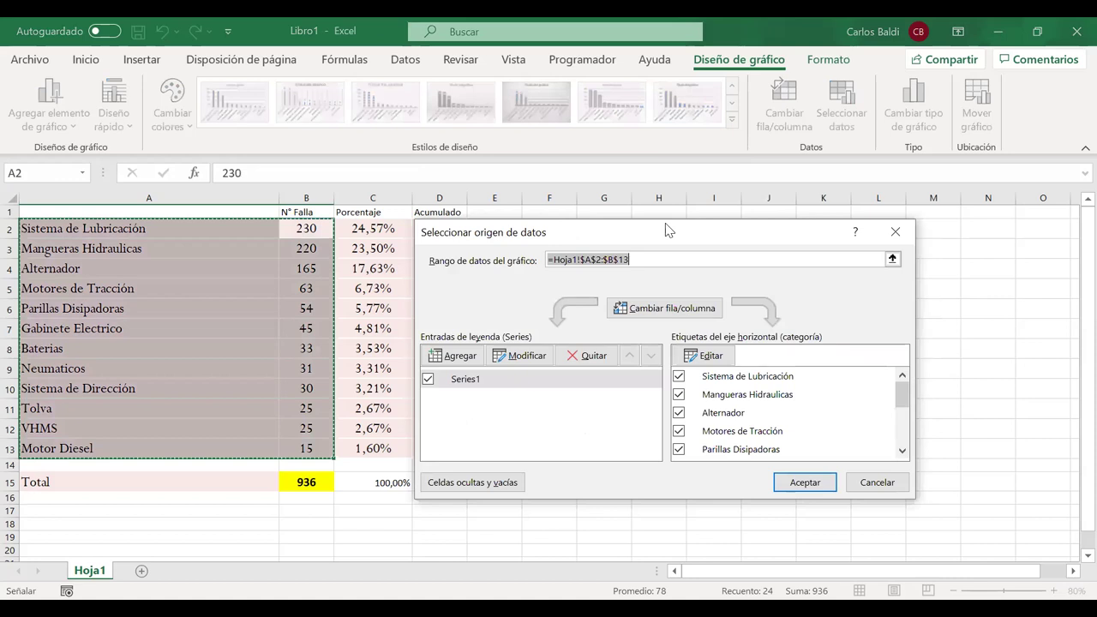
drag(668, 229, 765, 235)
click(557, 365)
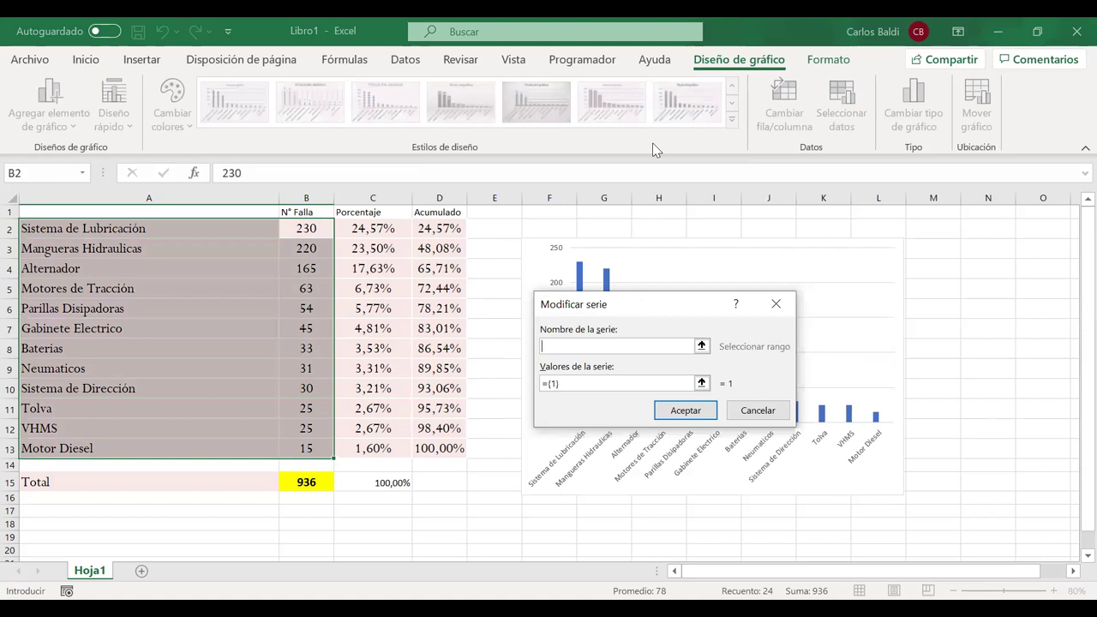
click(440, 211)
click(566, 228)
key(BackSpace)
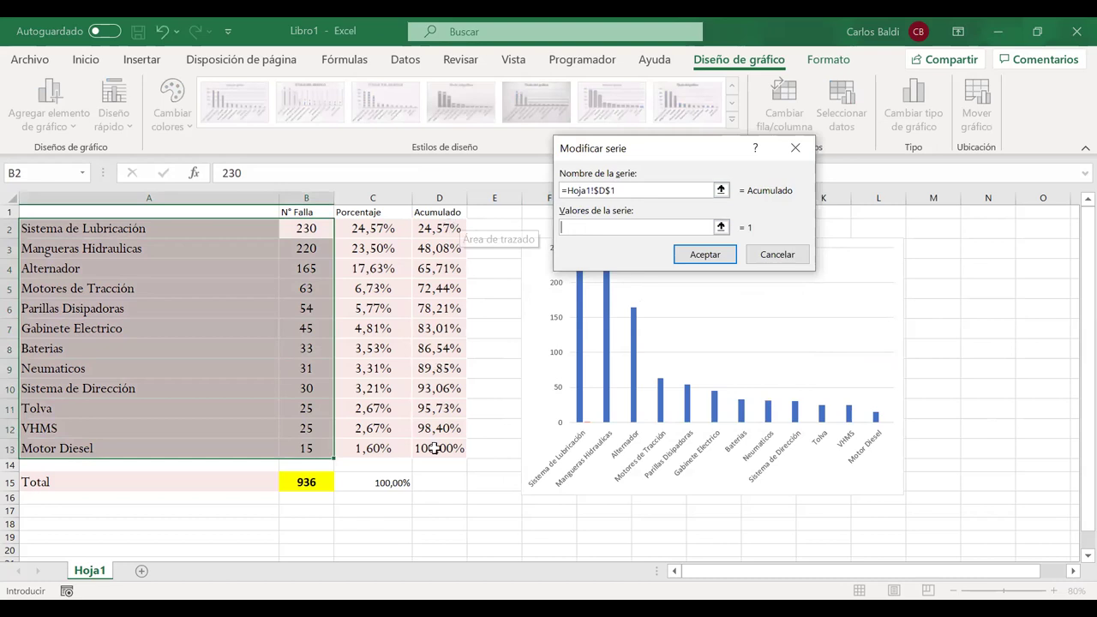
drag(439, 229, 435, 449)
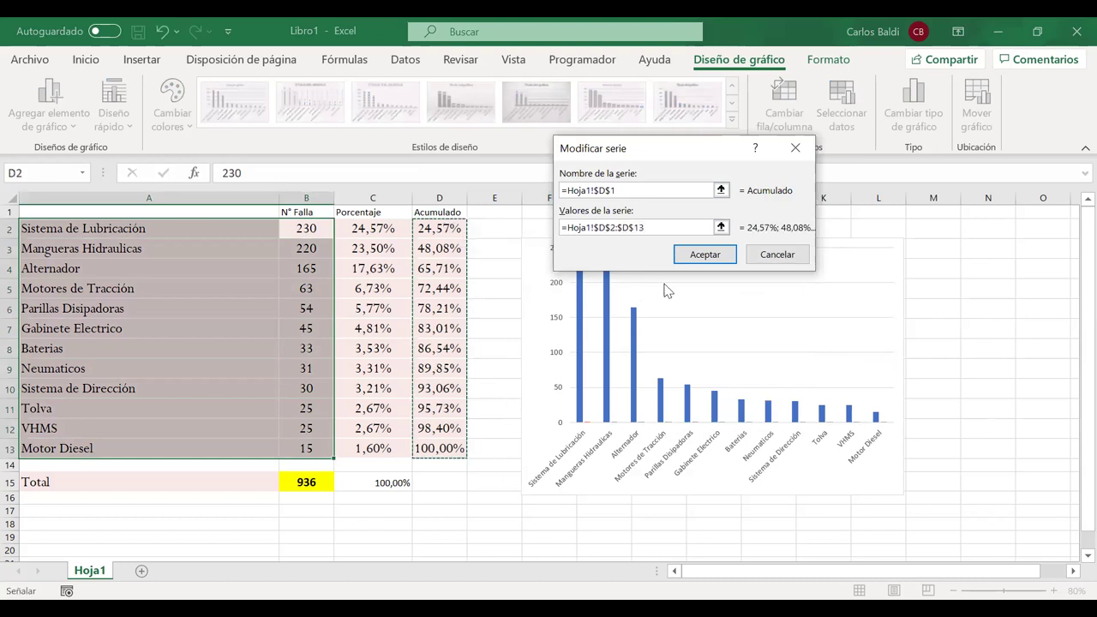
click(705, 254)
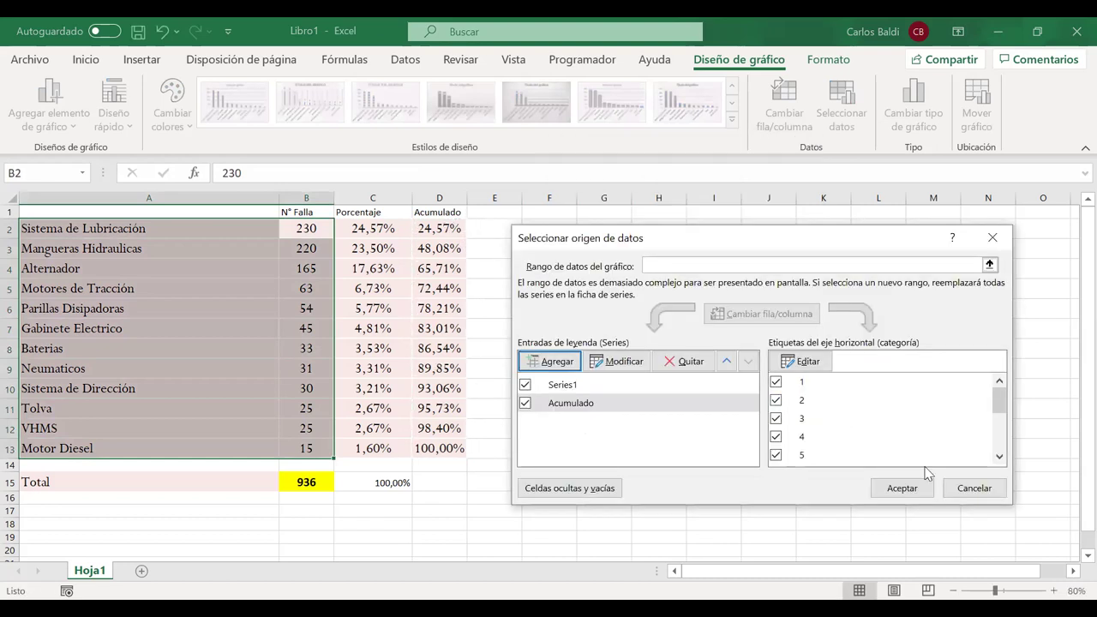
click(905, 486)
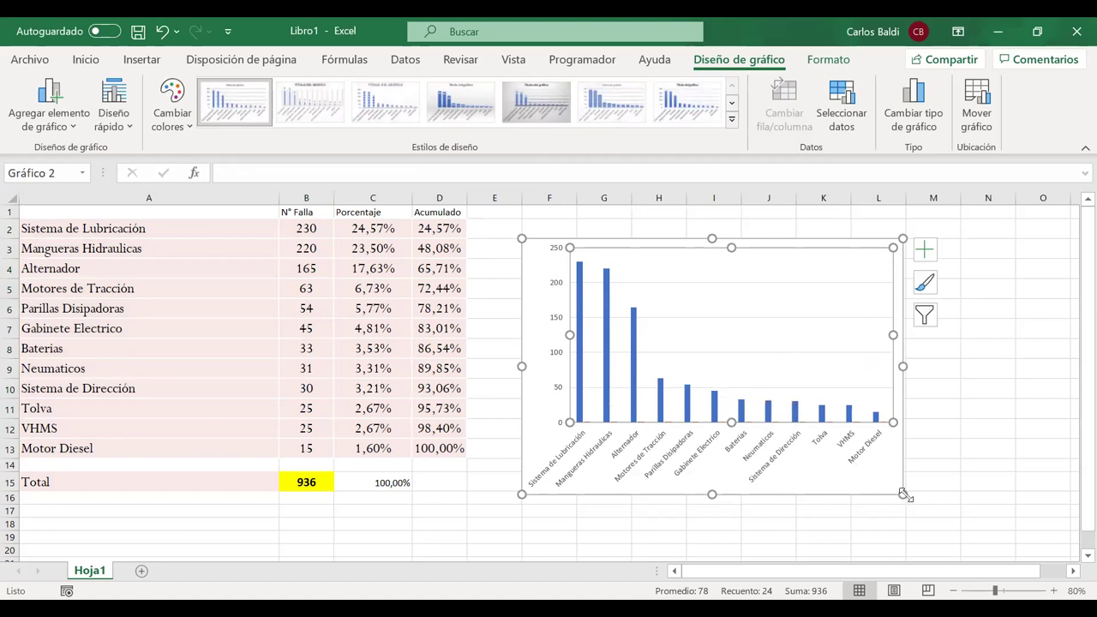
drag(904, 495, 922, 510)
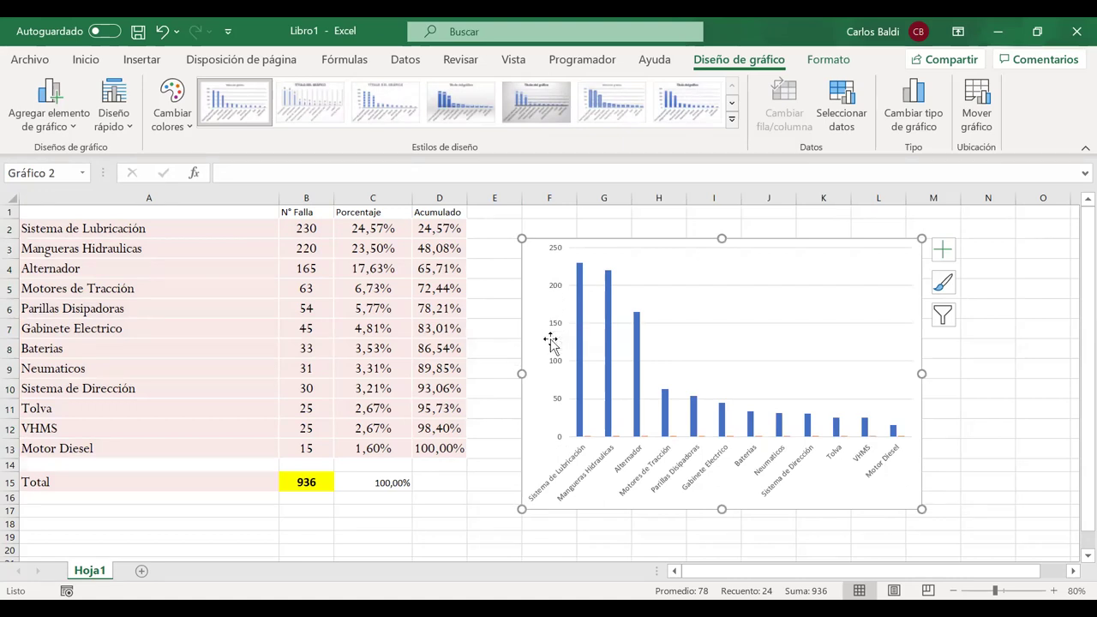
mouse_move(585, 274)
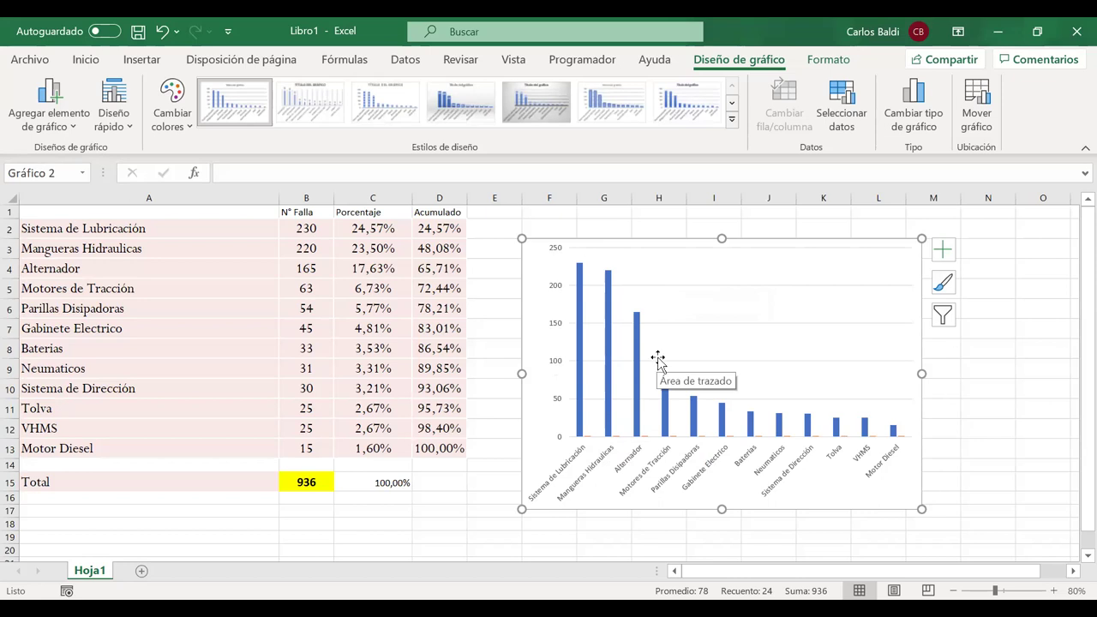
click(444, 232)
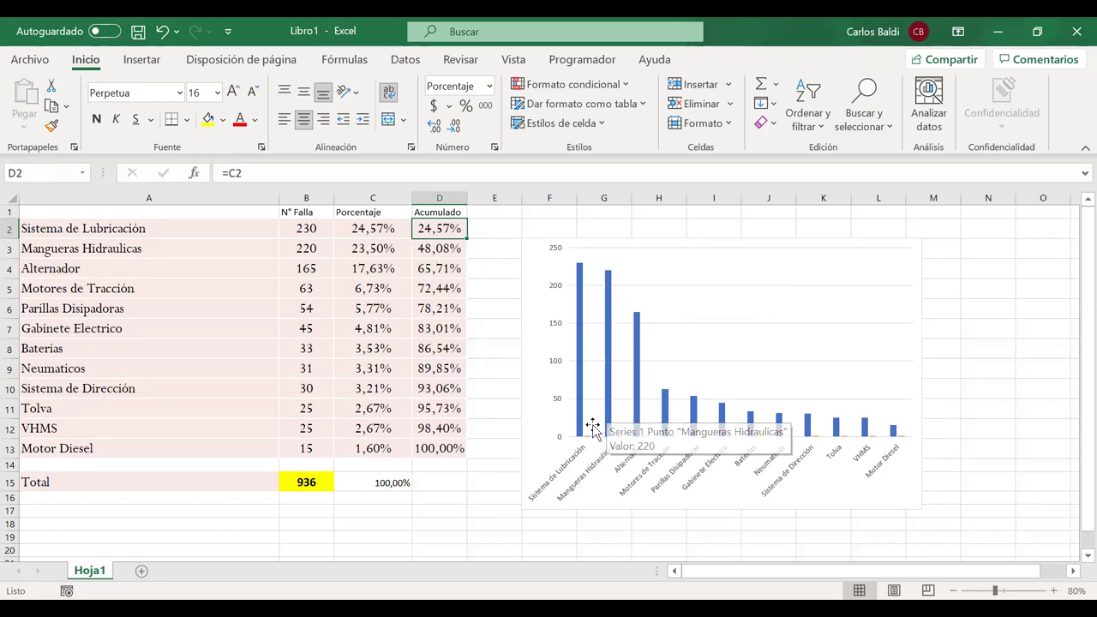
- Change the chart to a custom combination, showing the Acumulado series as a line (Líneas) on the secondary axis
mouse_move(608, 400)
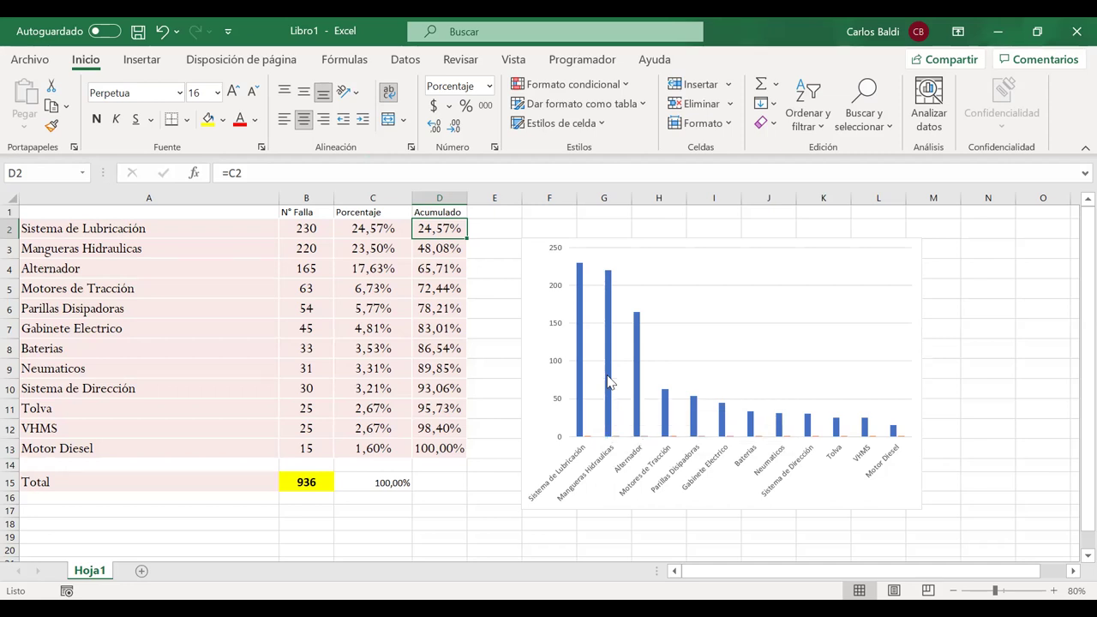
click(608, 384)
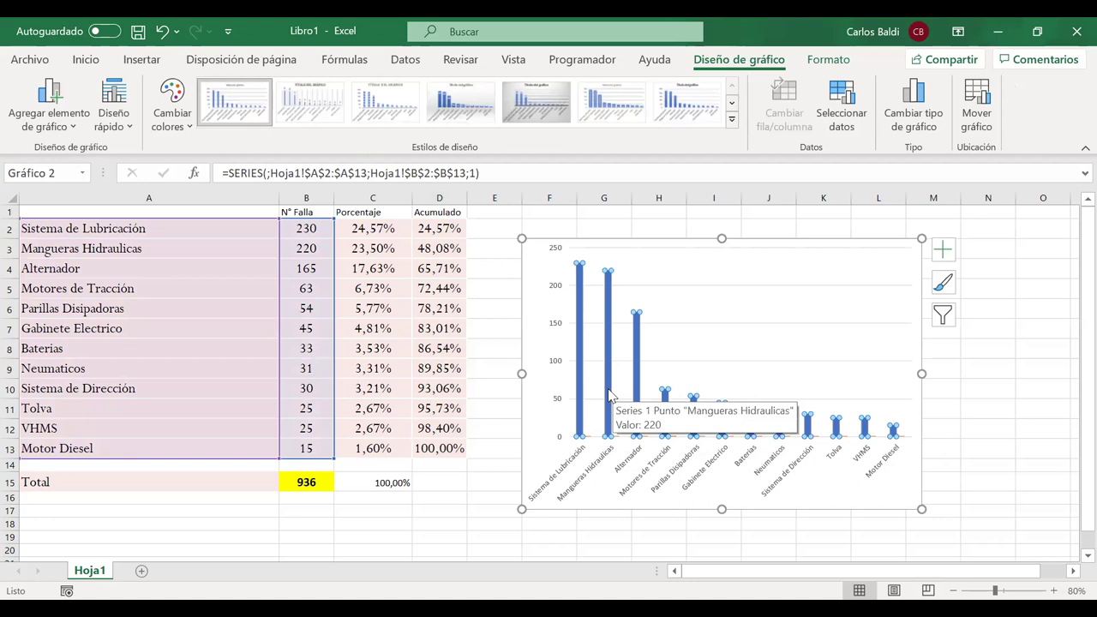
right_click(609, 395)
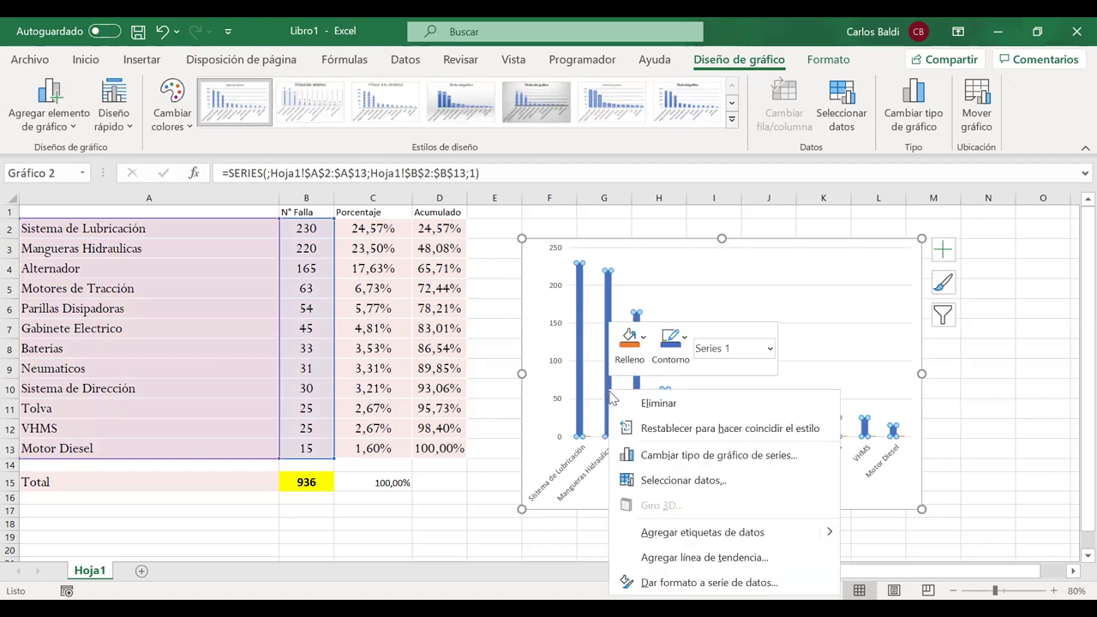
click(686, 455)
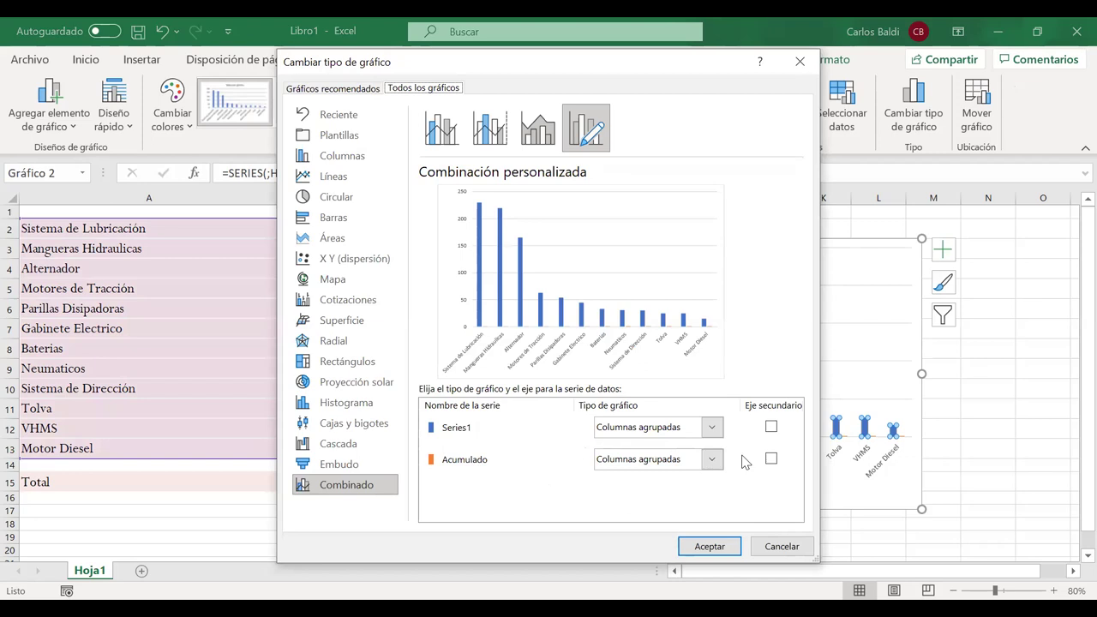
click(771, 459)
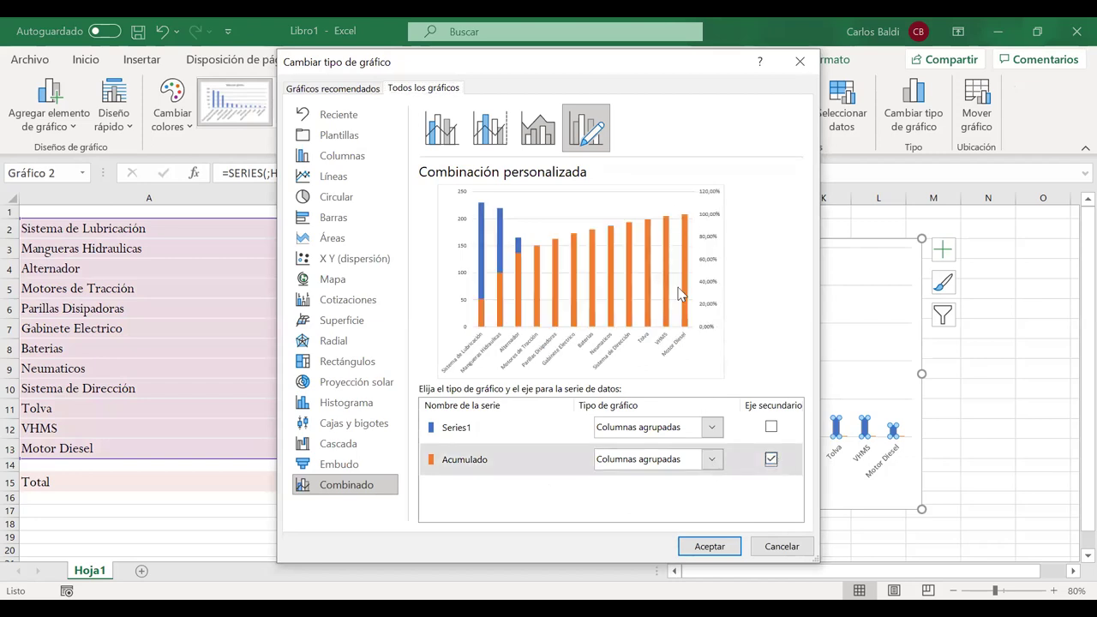
click(711, 460)
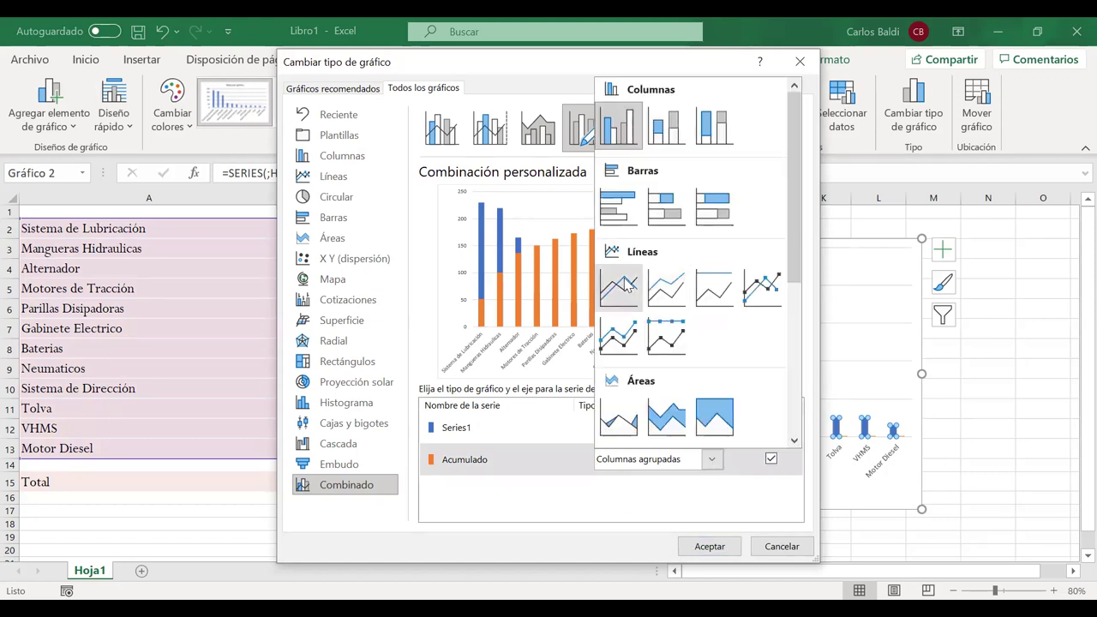
click(624, 285)
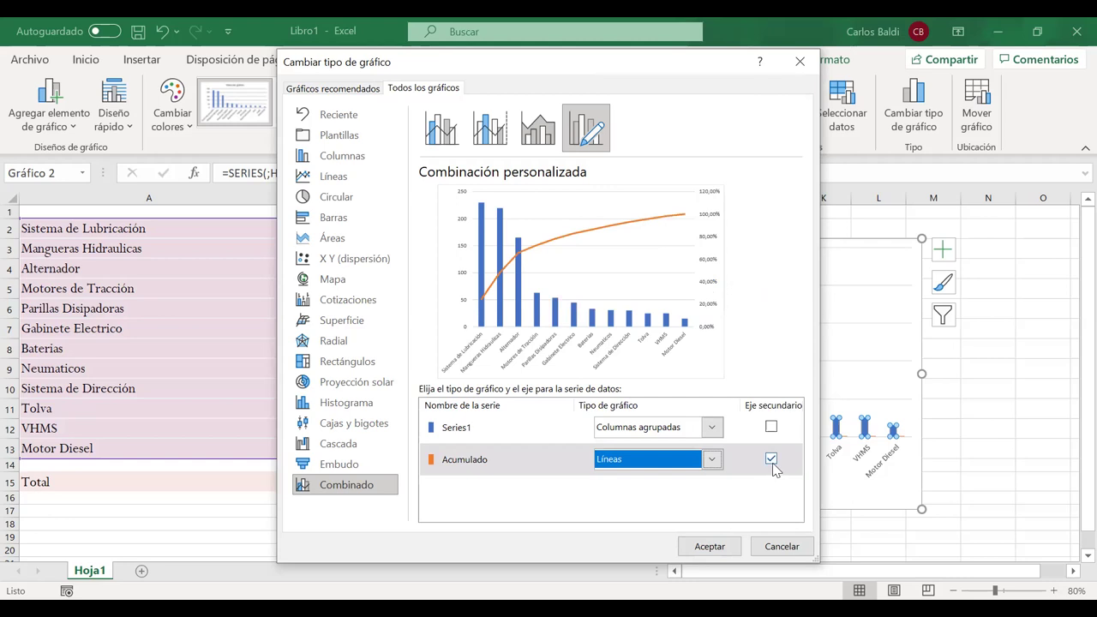
click(695, 546)
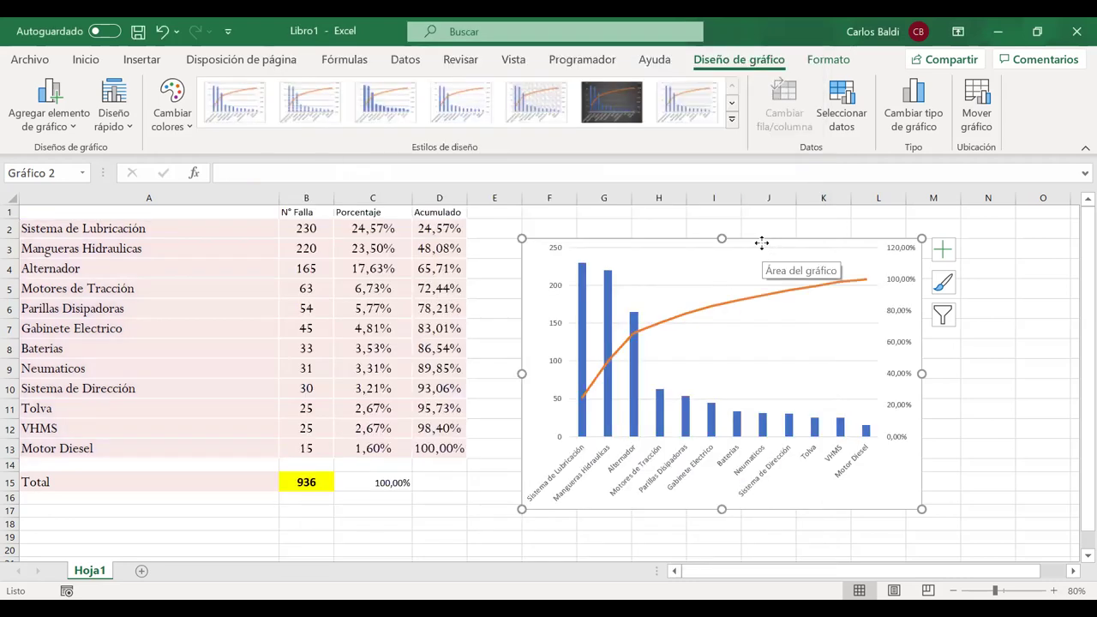
- Move the chart closer to the table and set the maximum of its secondary percentage axis to 1,0
drag(761, 249, 713, 235)
click(849, 307)
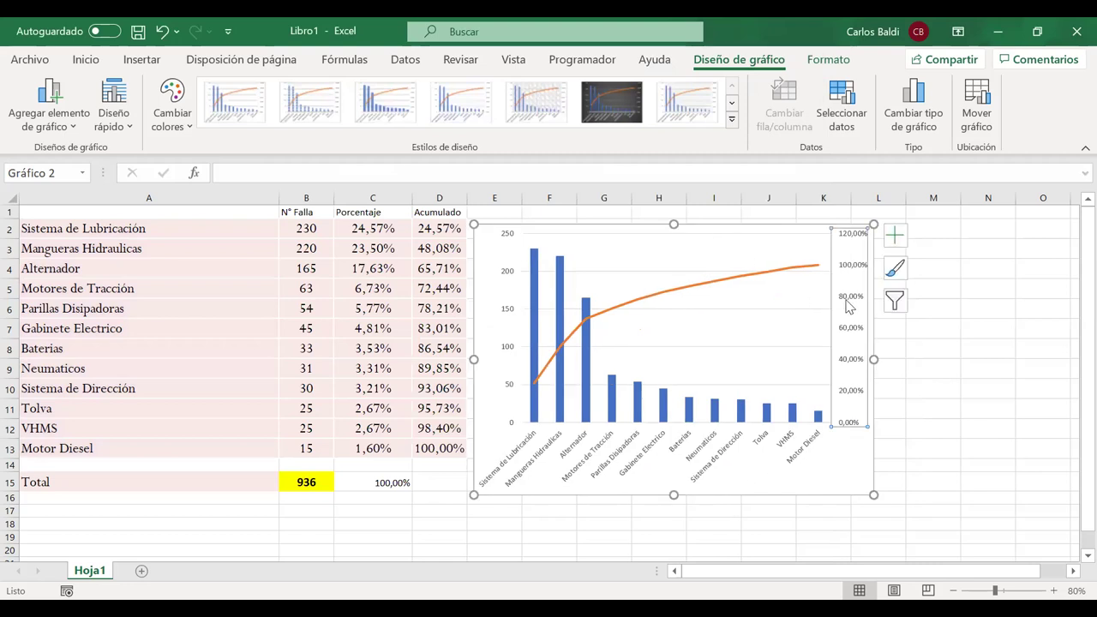
right_click(849, 307)
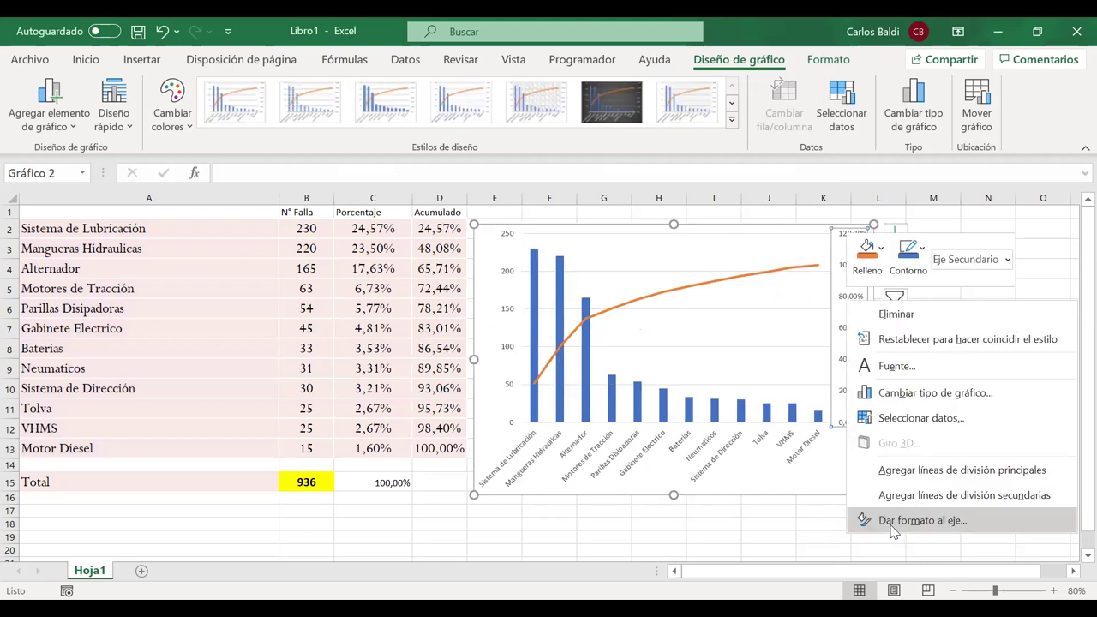
click(894, 520)
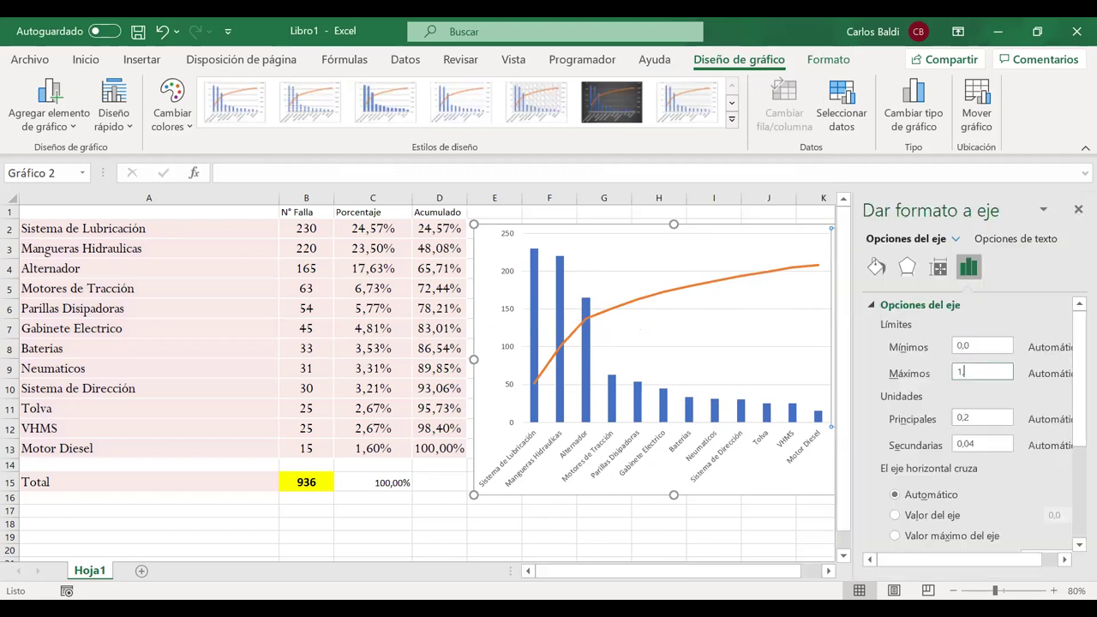
text(1)
key(Return)
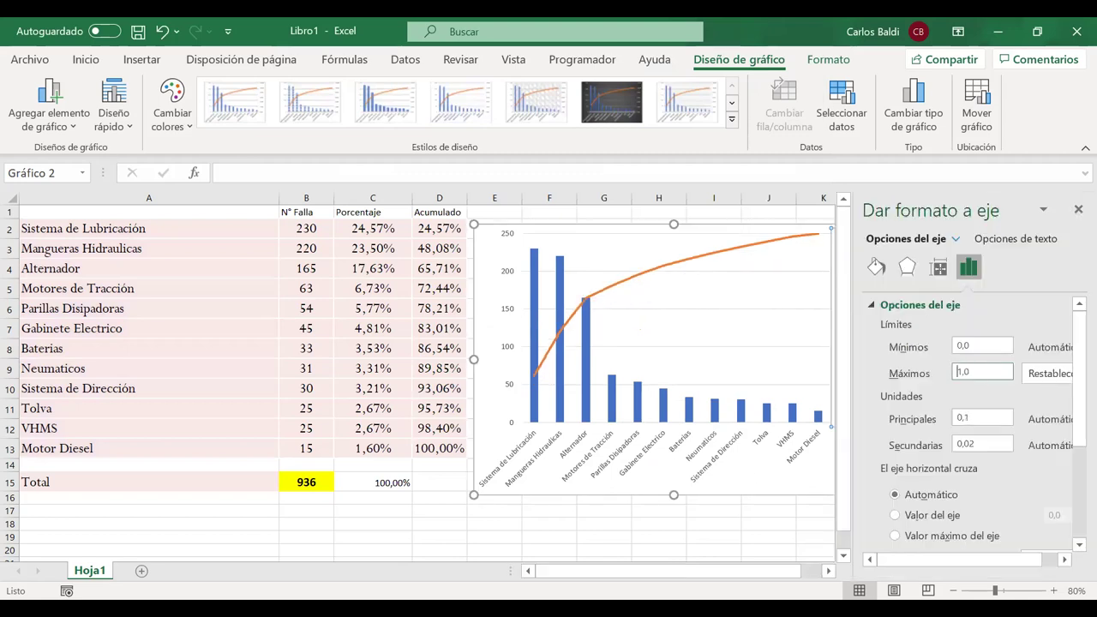
click(1077, 210)
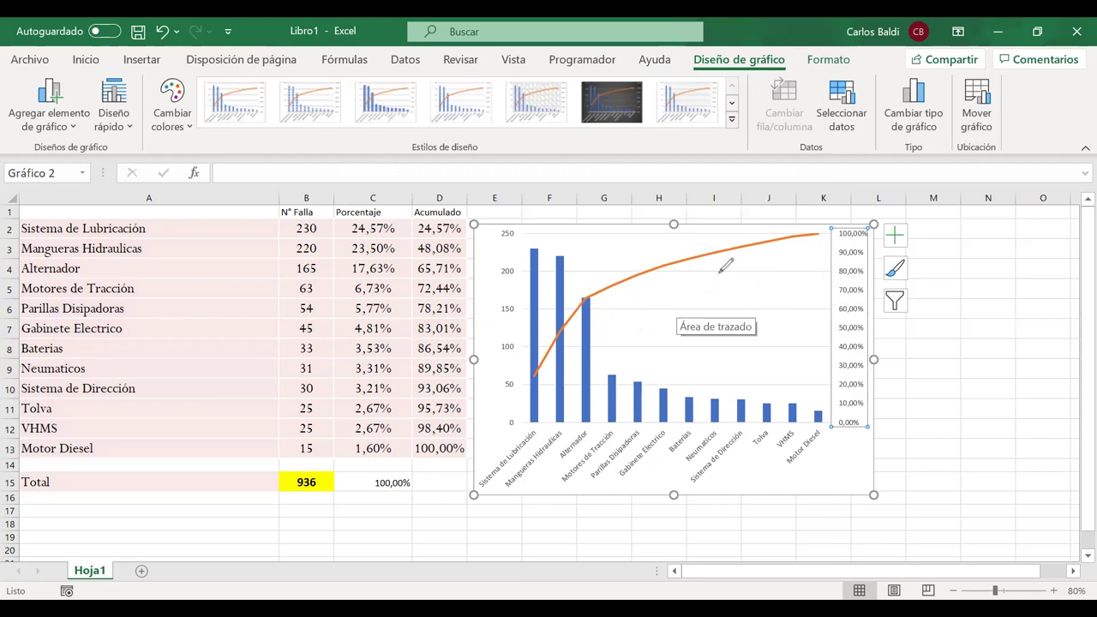
key(ctrl+2)
mouse_move(644, 271)
mouse_down()
mouse_move(635, 387)
mouse_move(494, 403)
mouse_move(504, 260)
mouse_move(648, 268)
mouse_up()
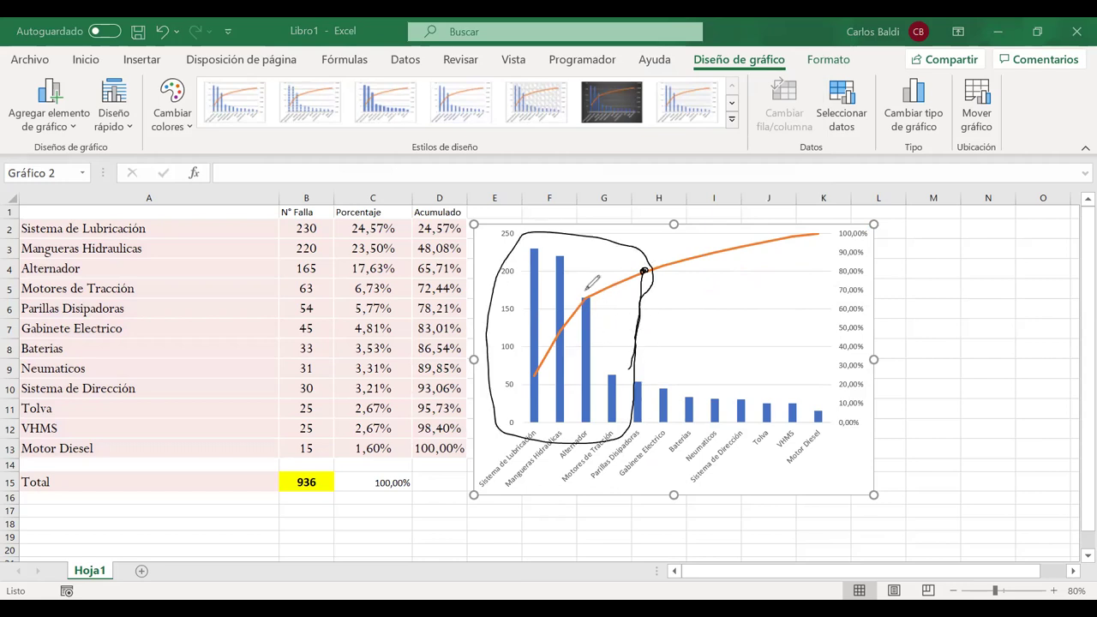
drag(502, 478, 489, 489)
click(517, 489)
drag(565, 461, 570, 485)
key(e)
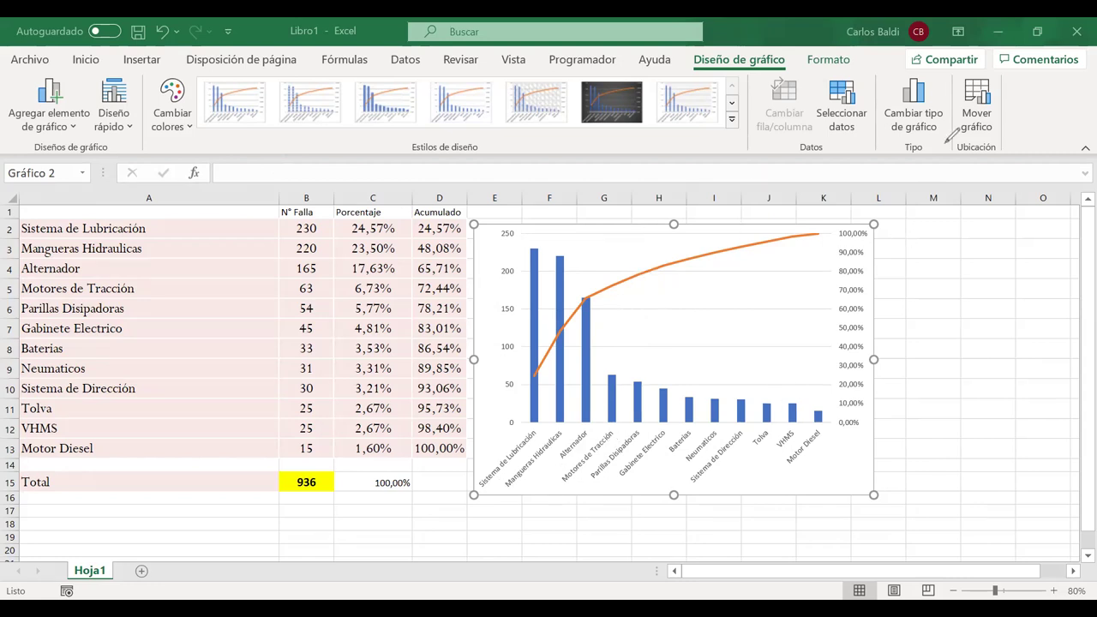